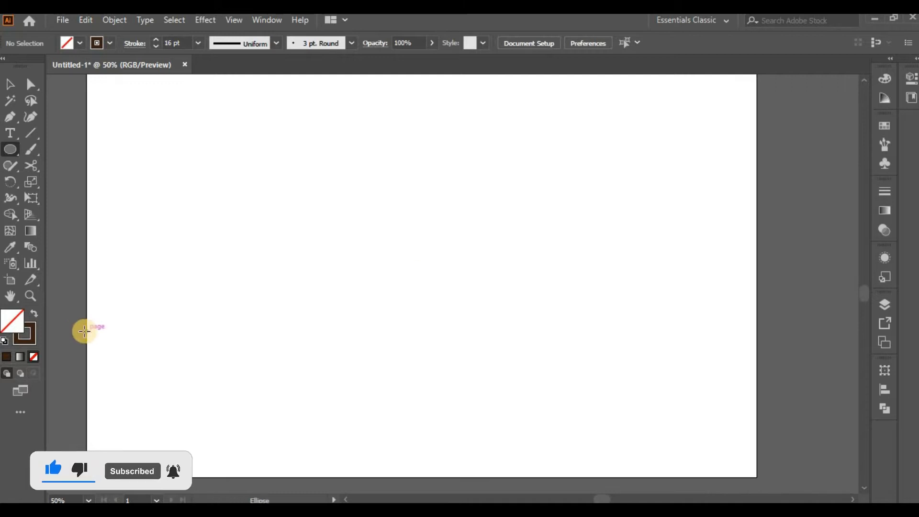
Draw a large unfilled circle on the artboard and a flat ellipse spanning its full width just below the centre.
left_click_drag(397, 209, 467, 345)
left_click(10, 85)
left_click_drag(498, 119, 616, 211)
left_click(269, 373)
key("l")
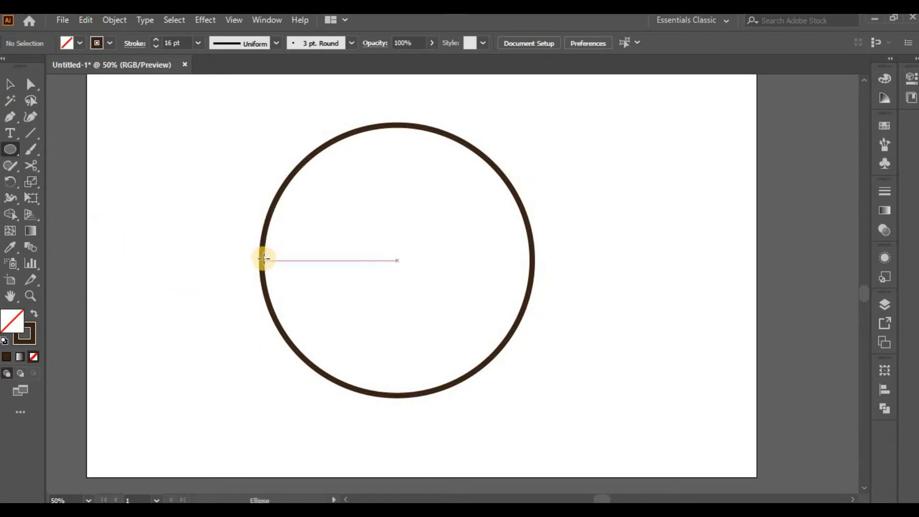
left_click_drag(263, 258, 533, 292)
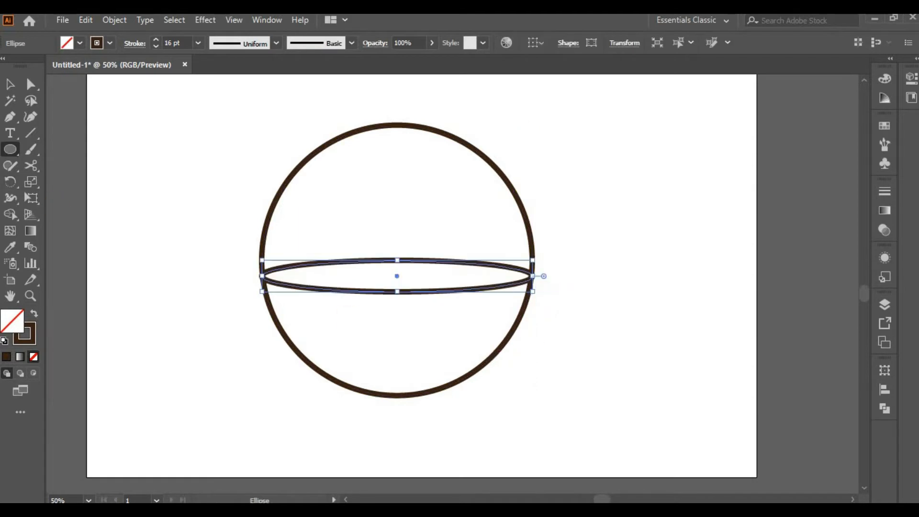
Remove the part of the circle above the ellipse with the Shape Builder, leaving a bowl with an elliptical rim.
left_click(8, 83)
left_click_drag(149, 142, 543, 415)
left_click(10, 213)
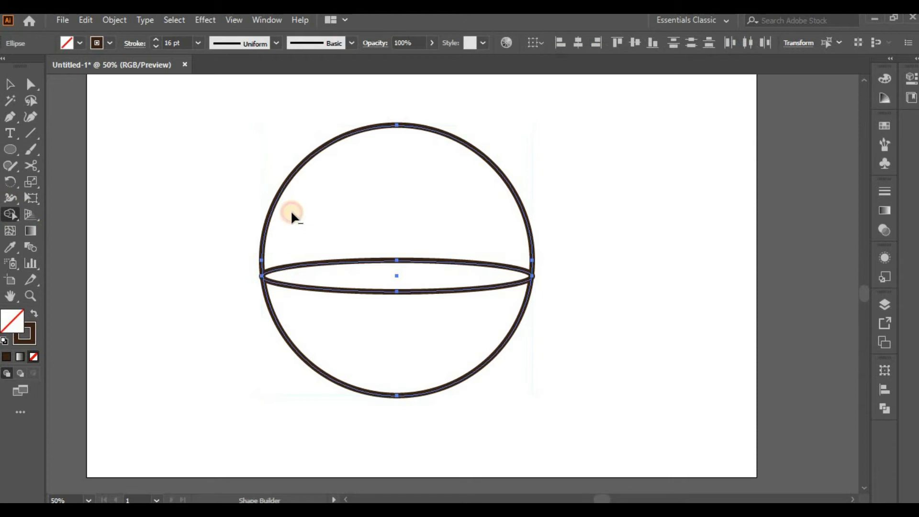
left_click(279, 200, "alt")
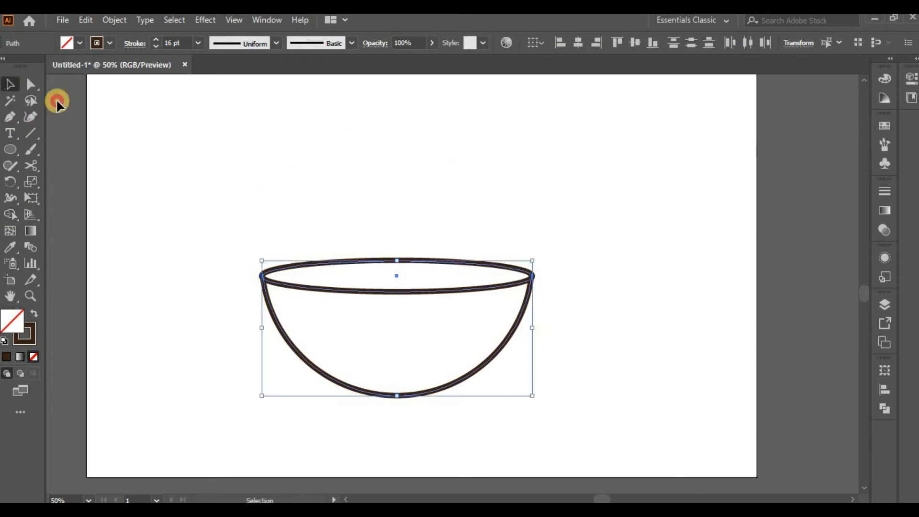
left_click(8, 86)
left_click(385, 176)
Narrow the rim ellipse slightly from its side so its ends fit within the bowl's outline.
key("ctrl+plus")
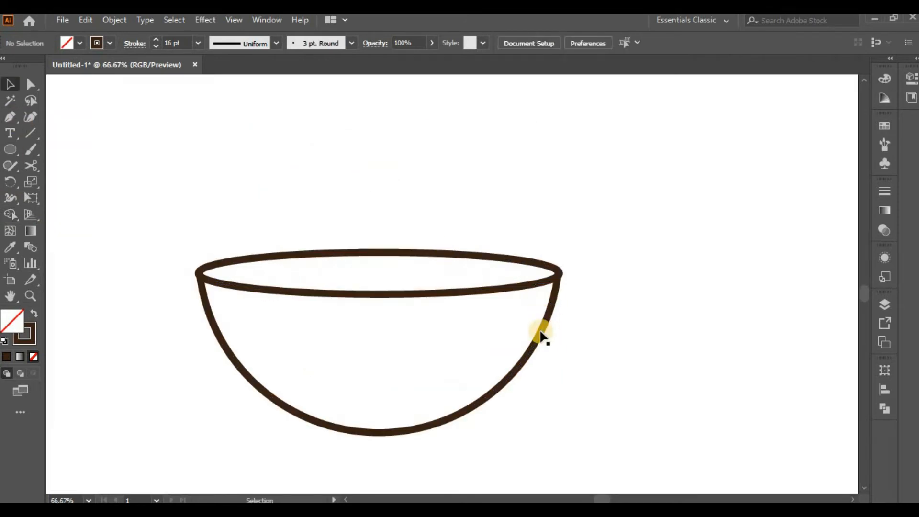
left_click(541, 329)
left_click(546, 281)
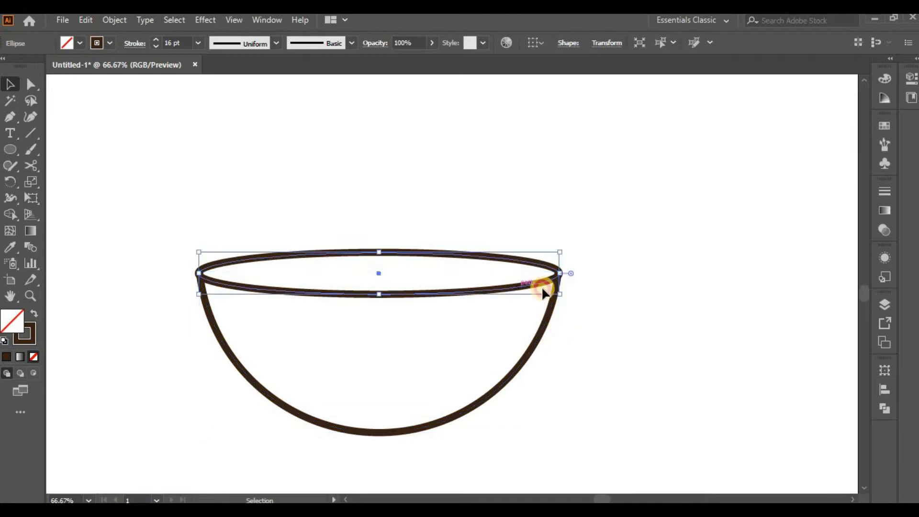
mouse_move(559, 274)
left_mouse_down()
mouse_move(550, 271)
mouse_move(558, 274)
left_mouse_up()
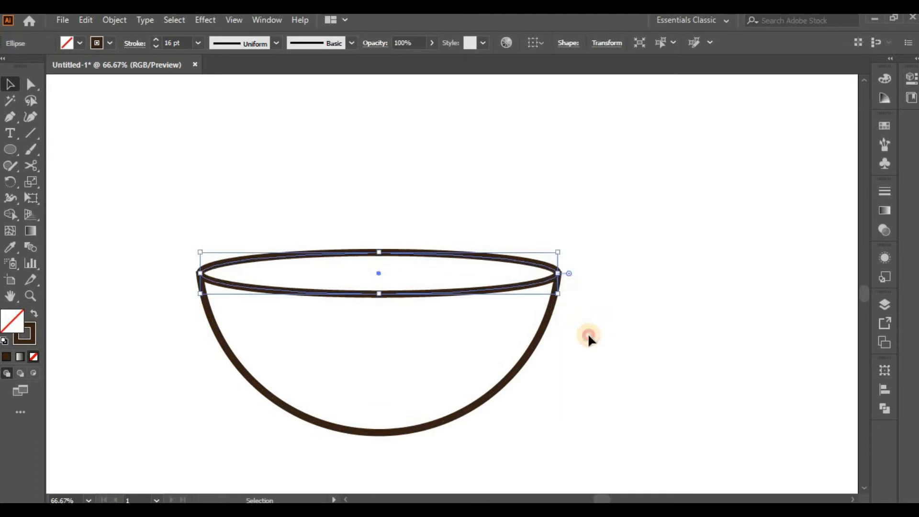
left_click(589, 337)
left_click_drag(620, 347, 470, 174)
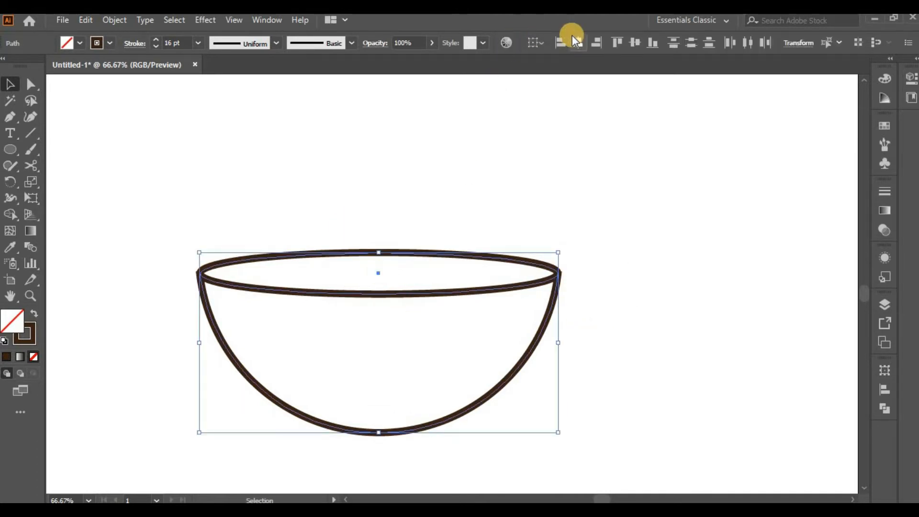
left_click(690, 276)
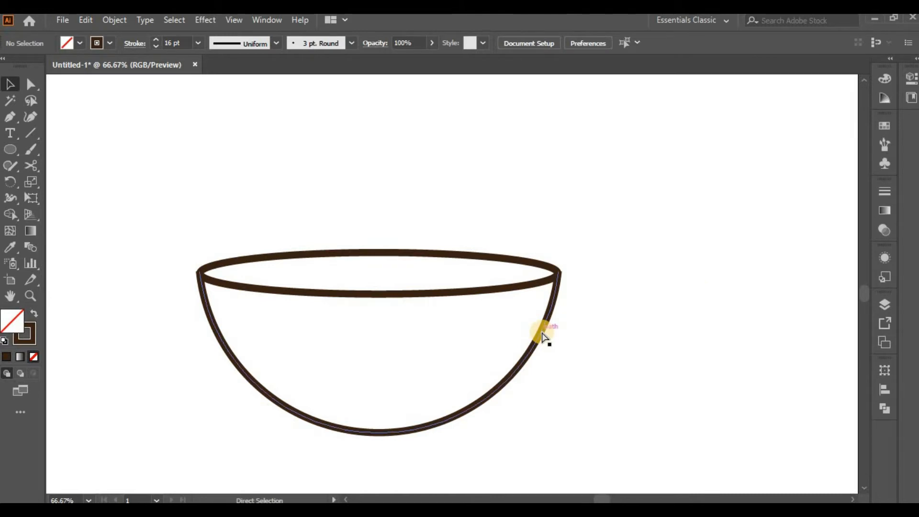
Draw a small unfilled circle beside the bowl's right edge as the base for the handle.
left_click_drag(550, 352, 431, 294)
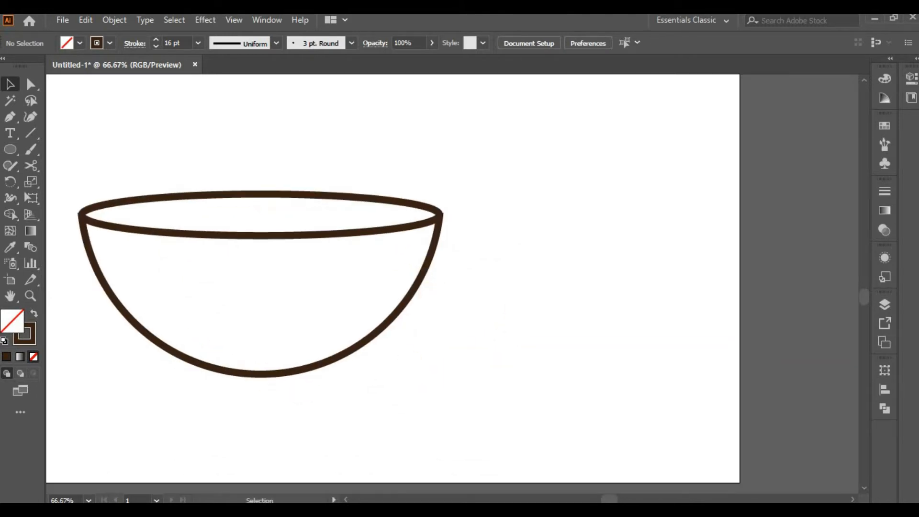
left_click(10, 117)
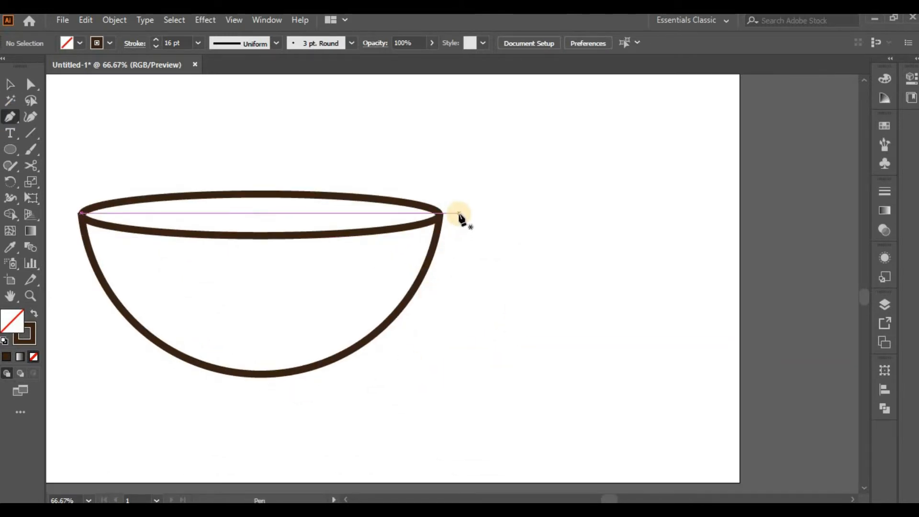
left_click(9, 149)
left_click_drag(523, 225, 544, 260)
left_click(10, 84)
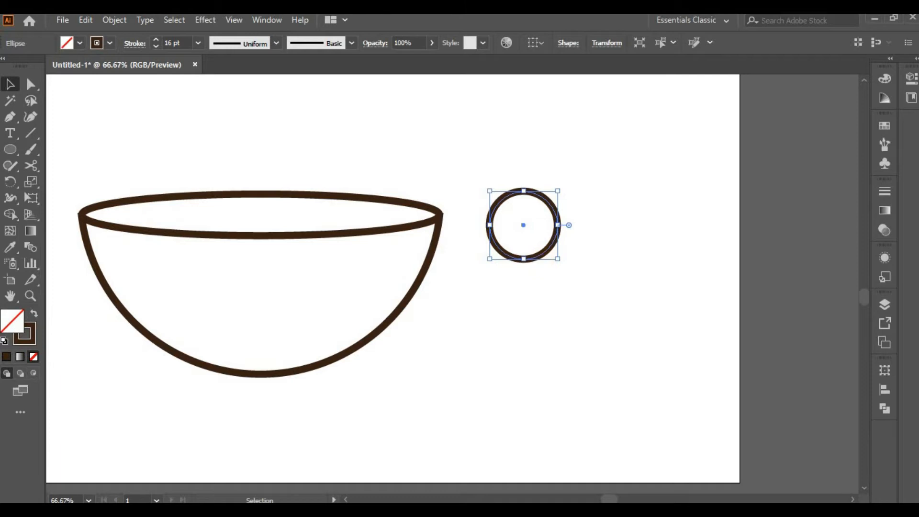
Cut the small circle at its left and right anchor points with Scissors and delete the lower half.
left_click(31, 165)
left_click(489, 227)
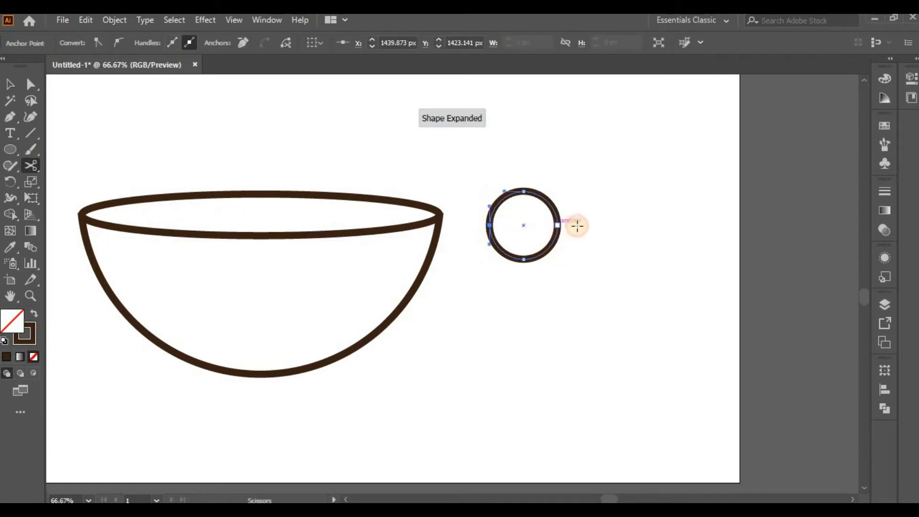
left_click(10, 86)
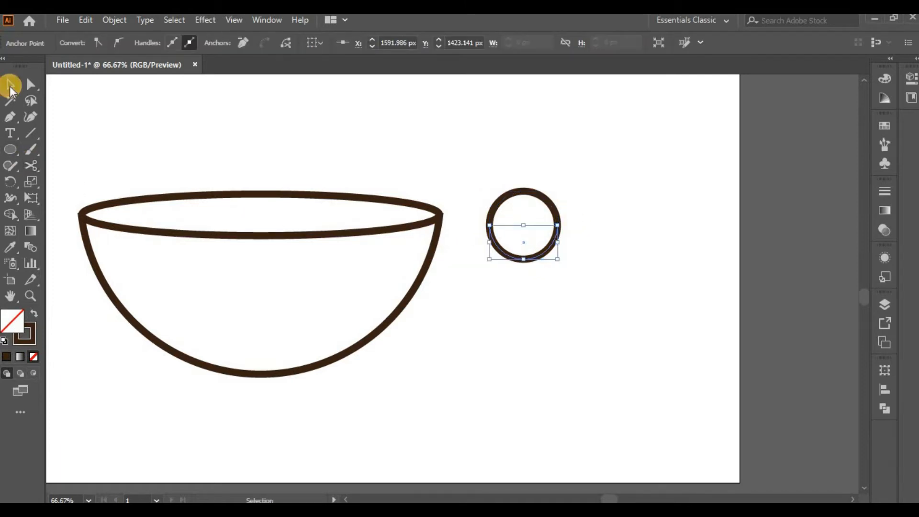
left_click(549, 261)
left_click_drag(549, 261, 545, 281)
key("Delete")
Cut the remaining arc at its top anchor point and delete its right half.
left_click(521, 203)
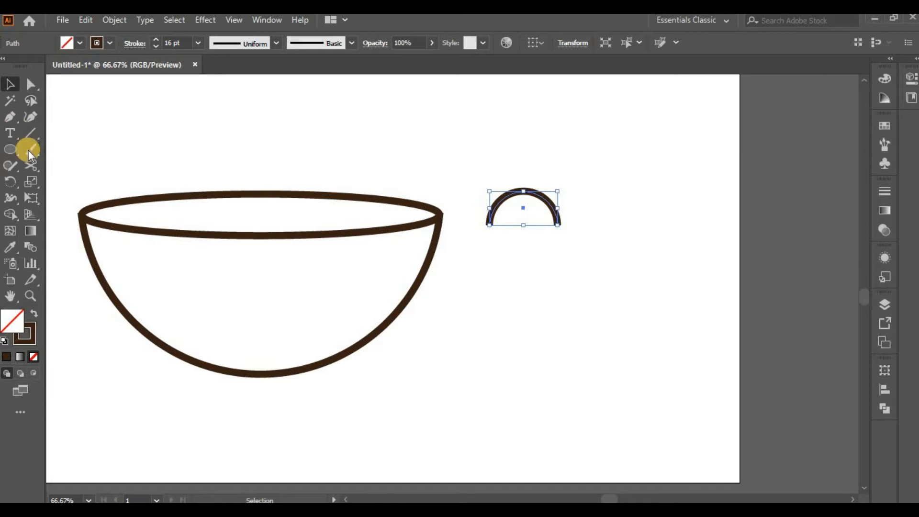
left_click(31, 166)
left_click(524, 191)
key("Delete")
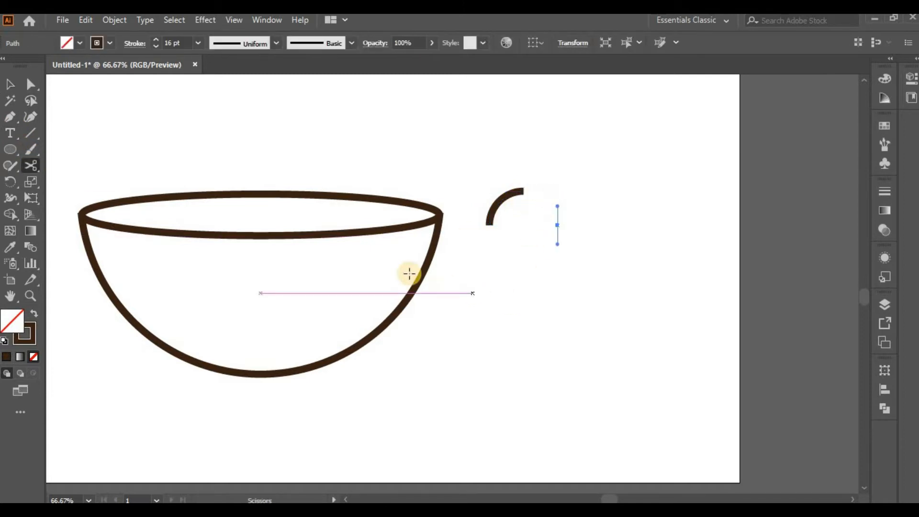
Extend the quarter arc with the Pen tool into a curved cup handle sweeping down and back toward the bowl.
left_click(9, 116)
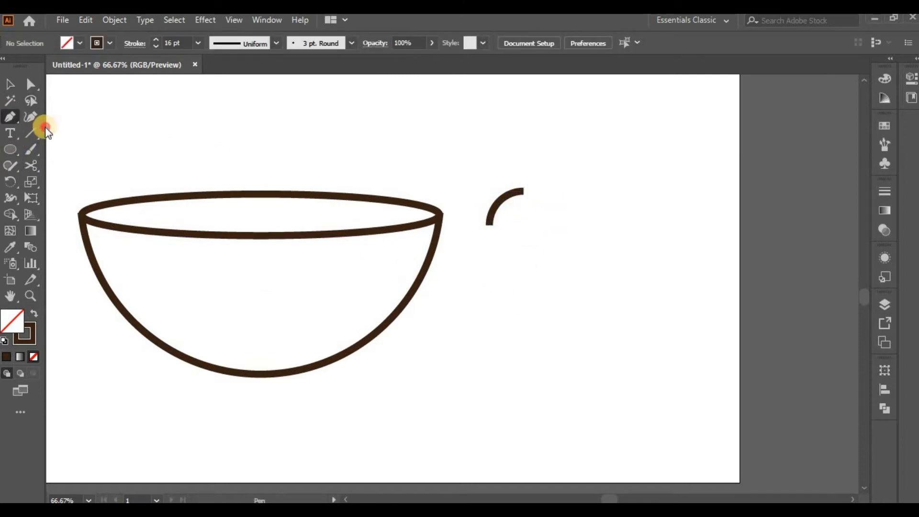
left_click_drag(524, 192, 560, 235)
left_click_drag(550, 271, 551, 276)
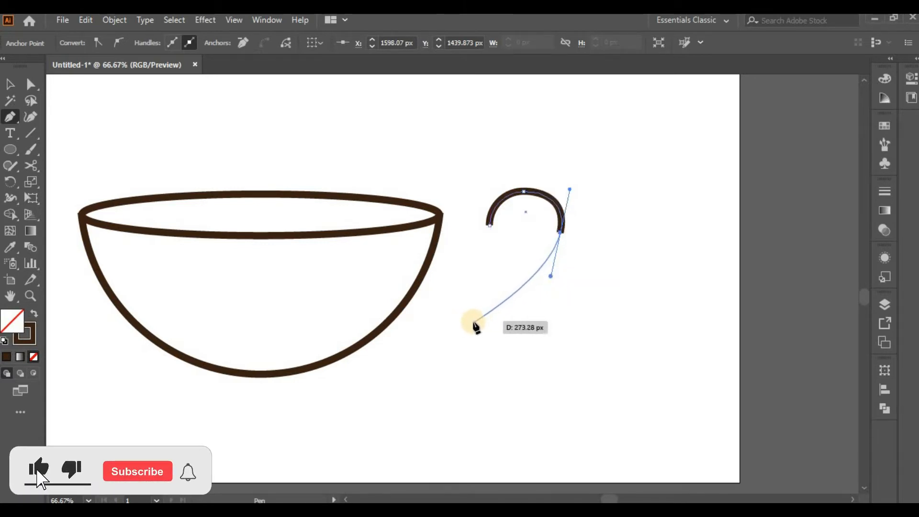
left_click_drag(484, 318, 461, 330)
left_click(10, 84)
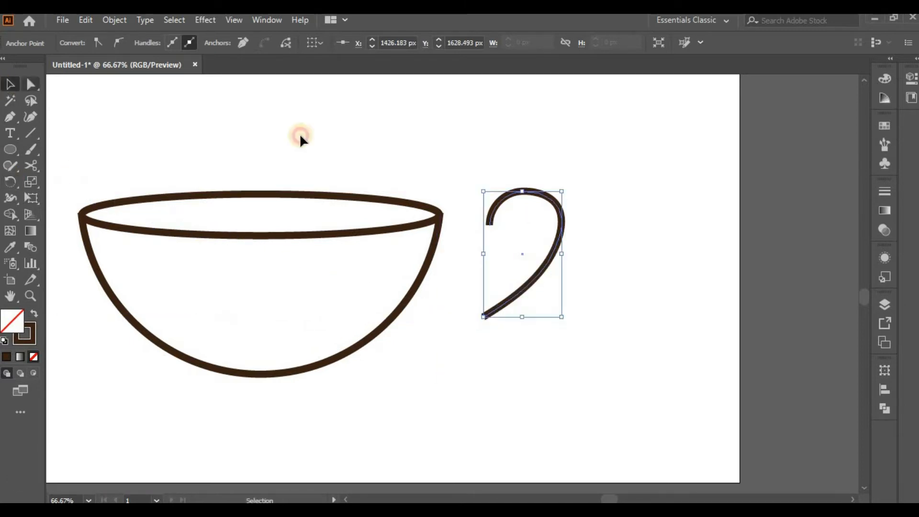
left_click(299, 133)
Give the handle path a width profile that tapers at both ends and a 30 pt stroke.
left_click_drag(584, 272, 584, 272)
left_click(237, 41)
left_click(242, 89)
left_click(157, 41)
left_click(615, 292)
Move the handle against the bowl's right side and rotate it so its lower end meets the bowl's outline.
left_click_drag(528, 288, 475, 287)
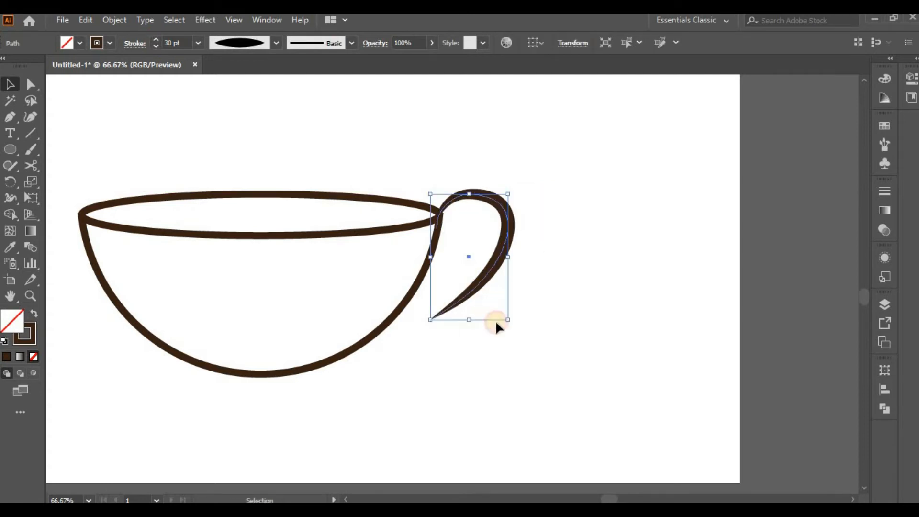
left_click_drag(516, 324, 484, 337)
left_click_drag(508, 250, 485, 263)
left_click_drag(524, 218, 526, 201)
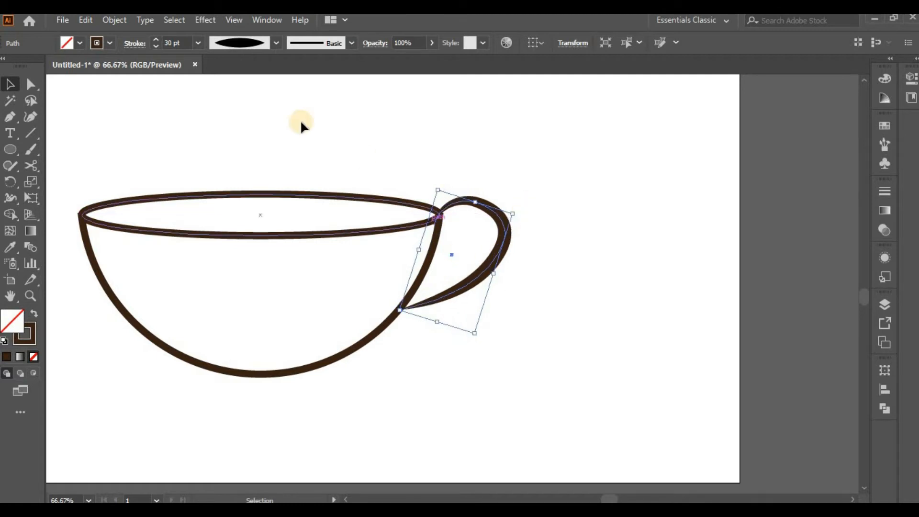
Set the handle's stroke to 27 pt and nudge it slightly upward.
left_click(156, 46)
left_click(155, 39)
left_click(155, 39)
left_click_drag(491, 268, 494, 261)
left_click(604, 292)
Fine-tune the handle's size and position so both of its ends join the bowl's outline.
key("ctrl+plus")
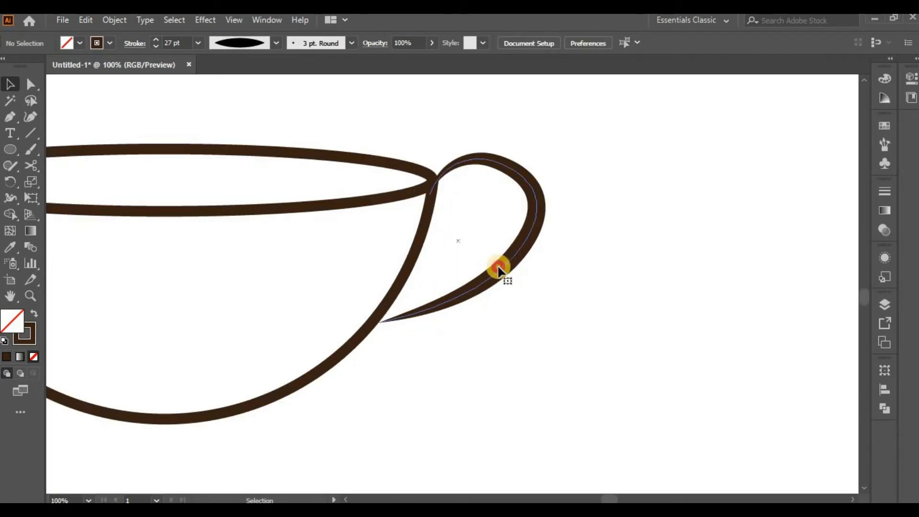
left_click(498, 268)
left_click_drag(547, 178, 537, 188)
left_click_drag(515, 242, 505, 251)
left_click_drag(479, 362, 476, 361)
left_click(530, 362)
Draw a flat ellipse above the cup as the base for the saucer.
key("ctrl+minus")
key("ctrl+minus")
key("ctrl+minus")
left_click(10, 148)
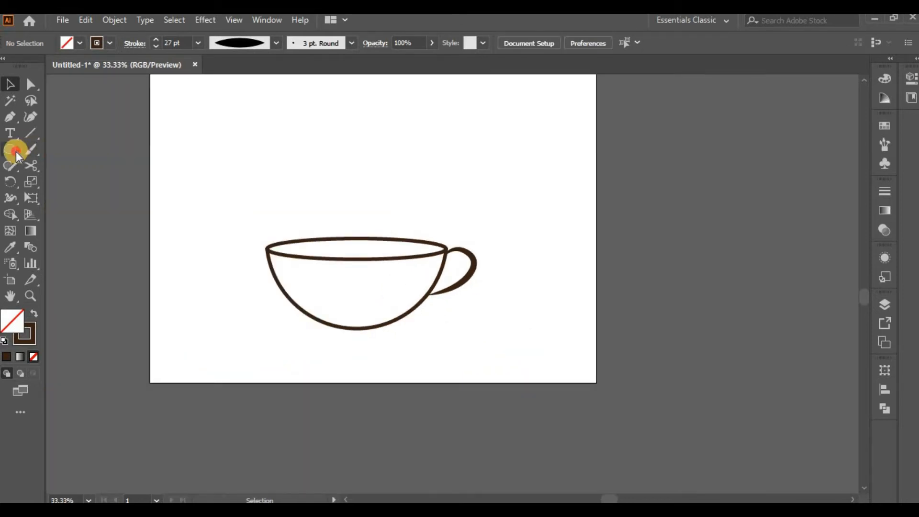
left_click_drag(326, 164, 497, 192)
key("v")
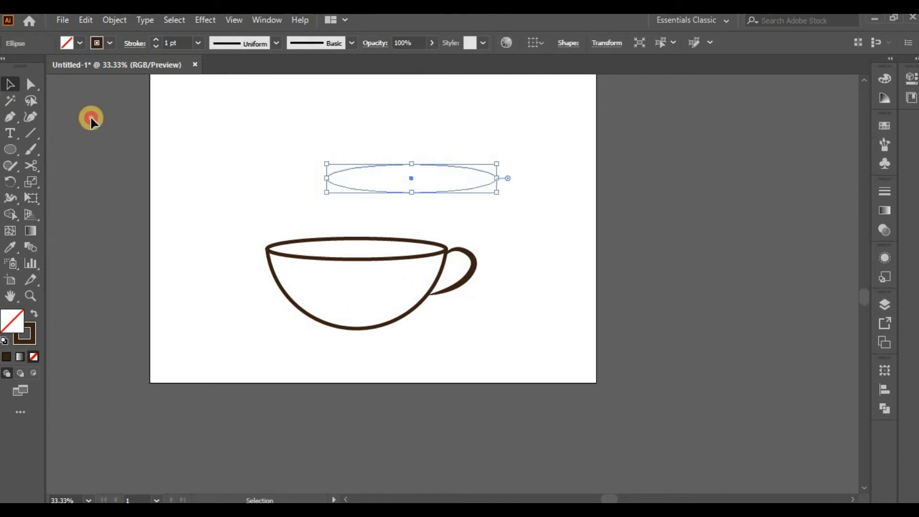
Swap the ellipse to a brown fill with no stroke, enlarge it and place it below the cup.
left_click(34, 314)
left_click_drag(417, 176, 365, 194)
mouse_move(443, 210)
left_mouse_down()
mouse_move(480, 225)
mouse_move(429, 361)
mouse_move(421, 332)
mouse_move(406, 393)
left_mouse_up()
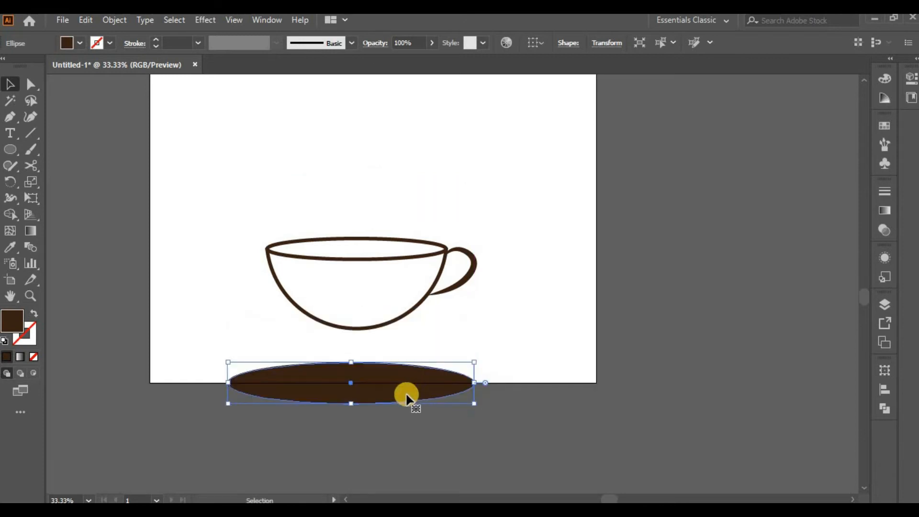
Paste a copy of the saucer ellipse in front and fill the copy with a blue swatch.
left_click(85, 20)
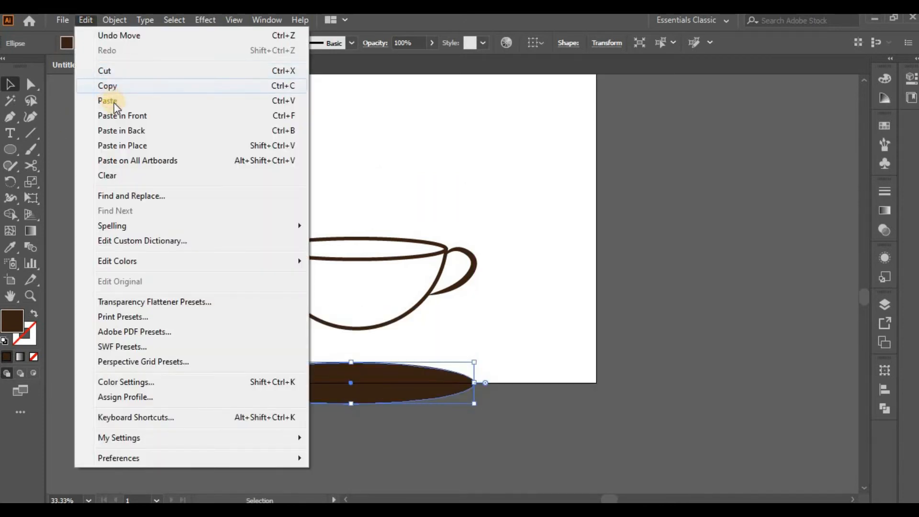
left_click(122, 119)
left_click(884, 125)
left_click(800, 170)
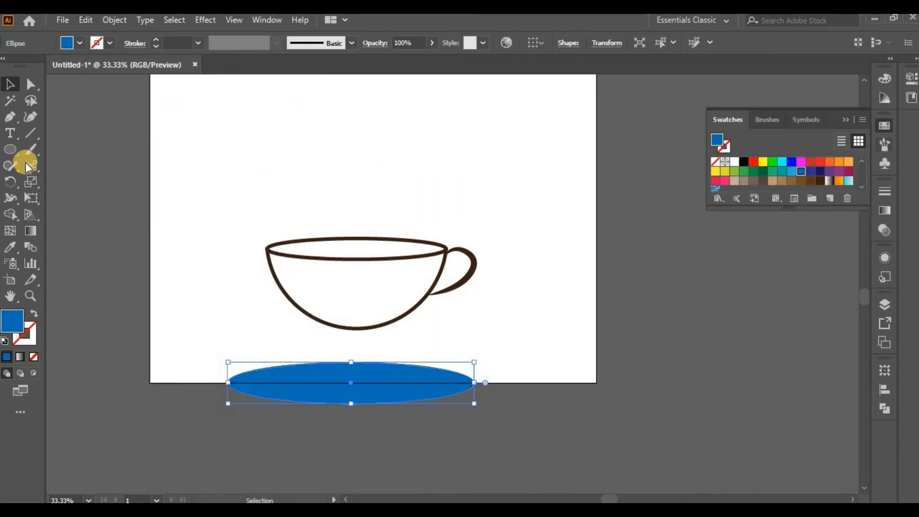
Scale the blue ellipse down about its centre so it sits inside the brown ellipse.
left_click_drag(473, 362, 575, 258)
left_click(496, 354)
key("ctrl+plus")
Widen the blue ellipse and shift it up toward the brown ellipse's upper edge, adjusting its height.
left_click(426, 329)
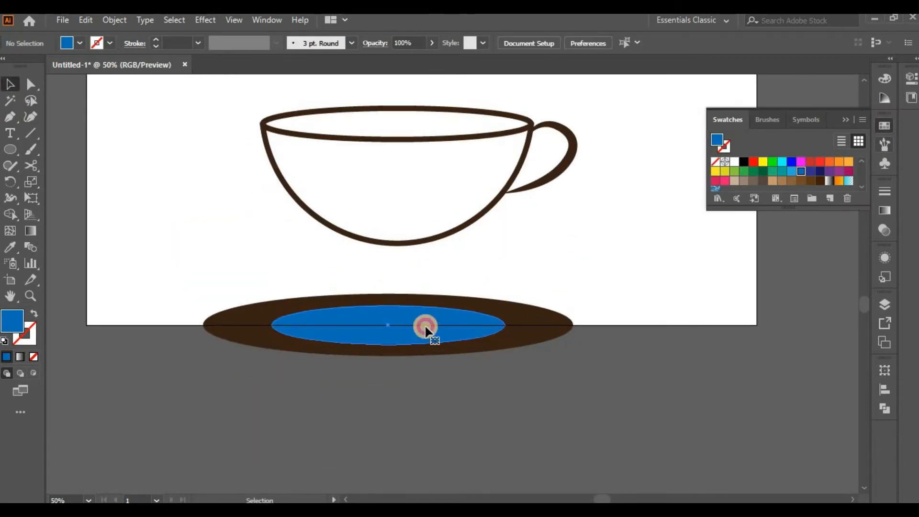
left_click_drag(506, 327, 516, 327)
left_click_drag(441, 324, 437, 310)
left_click_drag(516, 335, 390, 343)
left_click(584, 379)
left_click(390, 339)
left_click_drag(532, 317, 539, 318)
left_click(536, 386)
Adjust the top edge of the blue ellipse so it extends slightly above the brown ellipse.
left_click_drag(447, 322, 454, 310)
key("ctrl+z")
left_click(506, 367)
left_click(425, 326)
left_click_drag(387, 286, 387, 293)
left_click_drag(297, 276, 509, 421)
left_click(177, 291)
left_click(424, 328)
left_click_drag(388, 292, 387, 290)
left_click(432, 401)
Subtract the blue ellipse area from the brown ellipse with the Shape Builder, leaving a crescent-shaped saucer.
left_click_drag(424, 355, 35, 309)
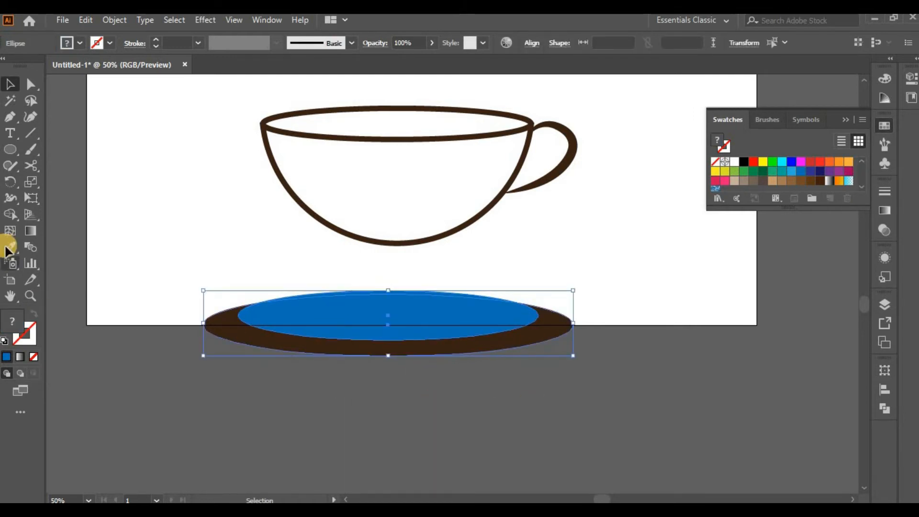
left_click(10, 214)
left_click(391, 271, "alt")
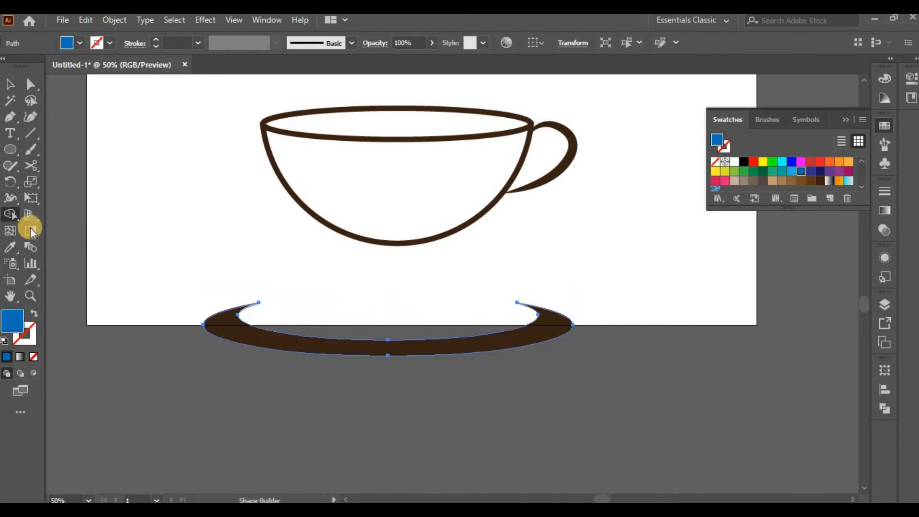
key("v")
Move the saucer crescent up beneath the bowl and scale it down to slightly narrower than the cup.
left_click_drag(395, 359, 408, 282)
left_click_drag(558, 275, 450, 260)
left_click(467, 309)
left_click(477, 327)
Align the saucer and the bowl to each other by their horizontal centres.
left_click(384, 243)
left_click(409, 258, "shift")
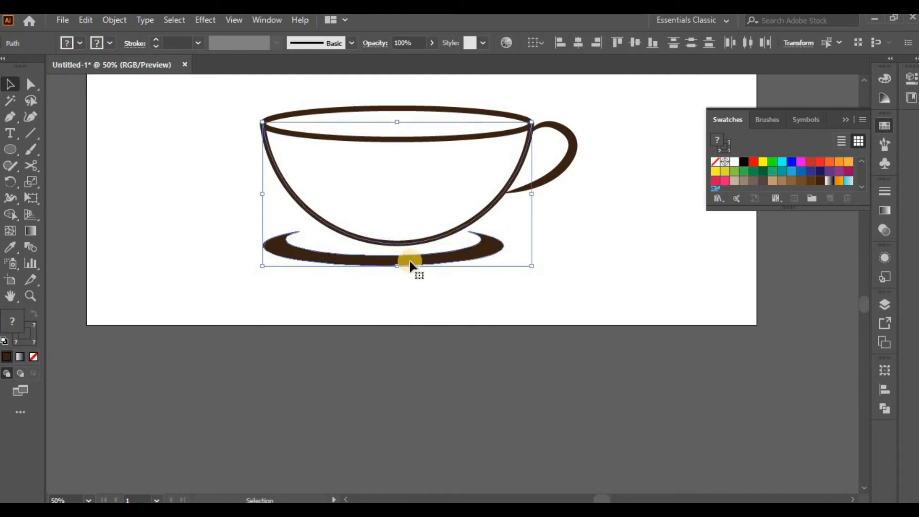
left_click(578, 43)
left_click(539, 295)
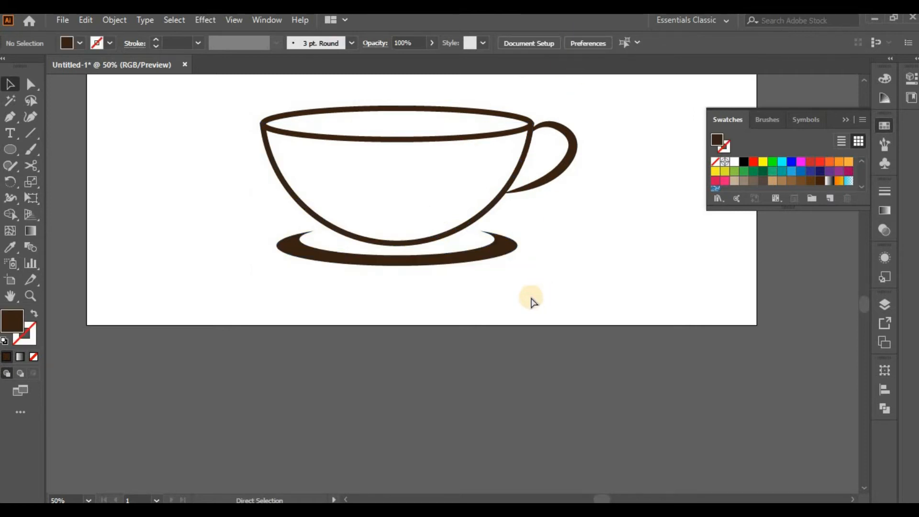
Draw a short wavy vertical steam line above the cup with the Pen tool, with a brown stroke and no fill.
key("ctrl+=")
left_click_drag(538, 277, 506, 484)
left_click(9, 116)
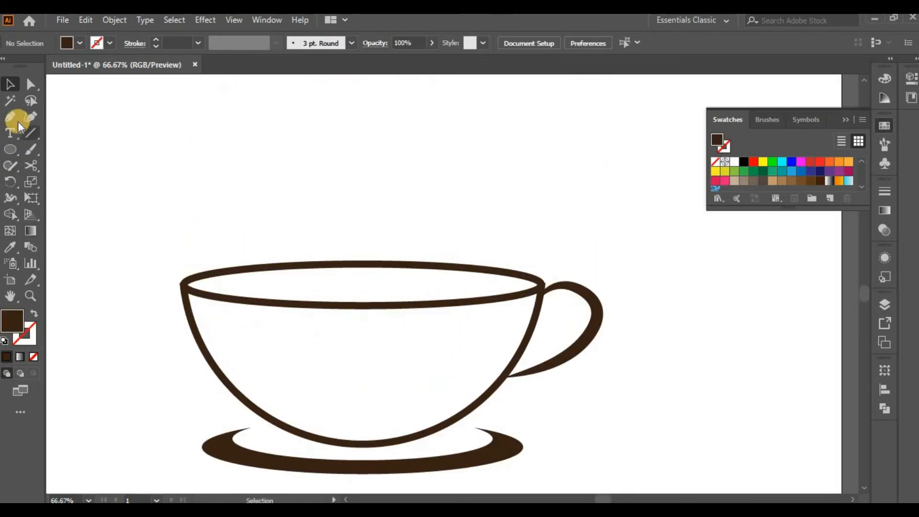
left_click_drag(382, 163, 389, 205)
left_click(380, 231)
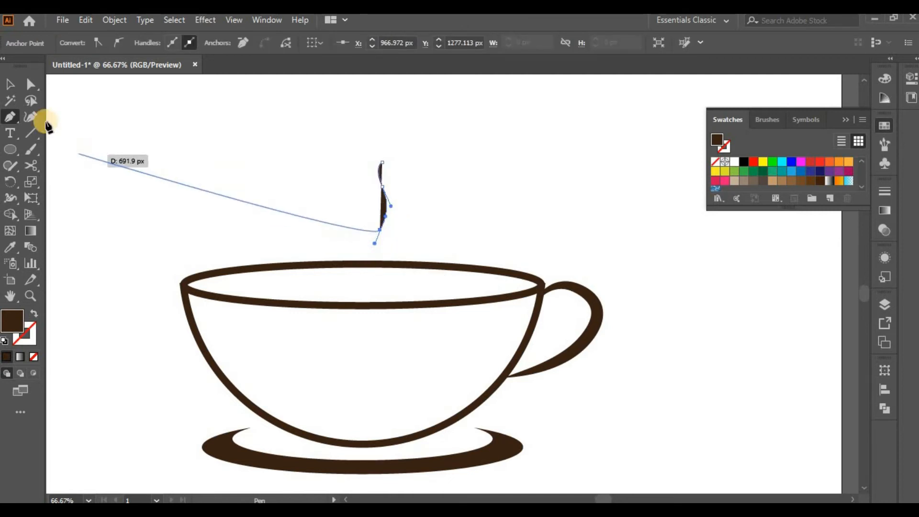
left_click(11, 83)
left_click(35, 313)
left_click(415, 204)
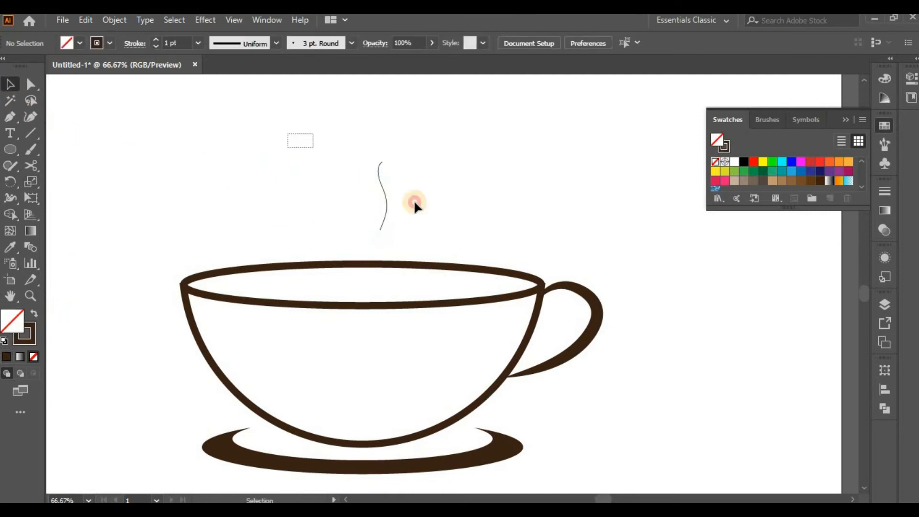
Give the wavy steam line the lens-shaped width profile that tapers at both ends and raise its stroke weight to 12 pt.
left_click_drag(425, 222, 424, 222)
left_click(228, 42)
left_click(208, 57)
left_click(156, 39)
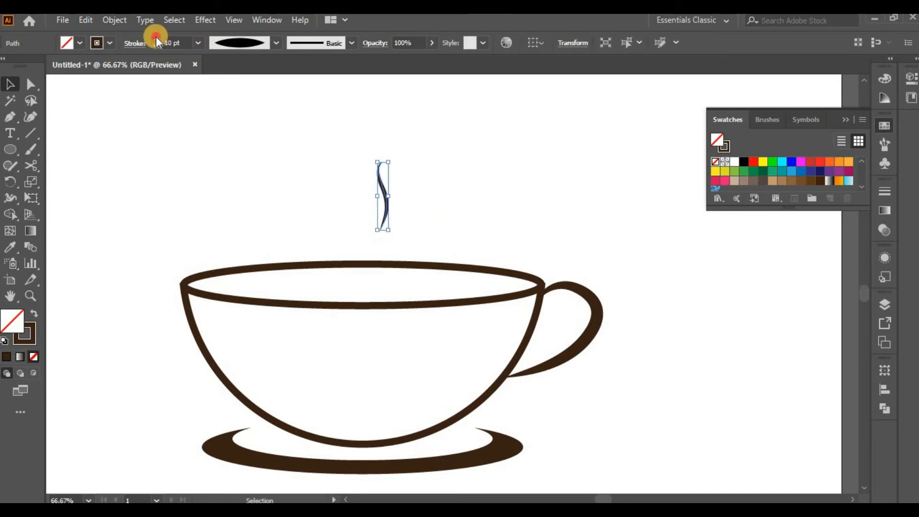
Duplicate the steam line slightly to its left and enlarge the copy.
left_click(415, 207)
left_click_drag(384, 200, 366, 200)
left_click_drag(371, 238, 370, 241)
left_click(436, 175)
Set the stroke weight of both steam lines to 16 pt.
left_click_drag(437, 169, 333, 220)
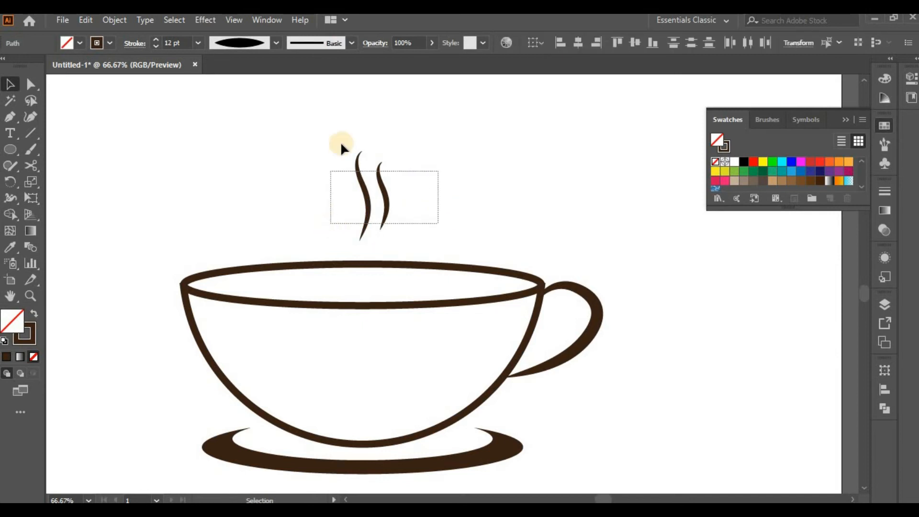
left_click(154, 42)
left_click(154, 41)
left_click(154, 41)
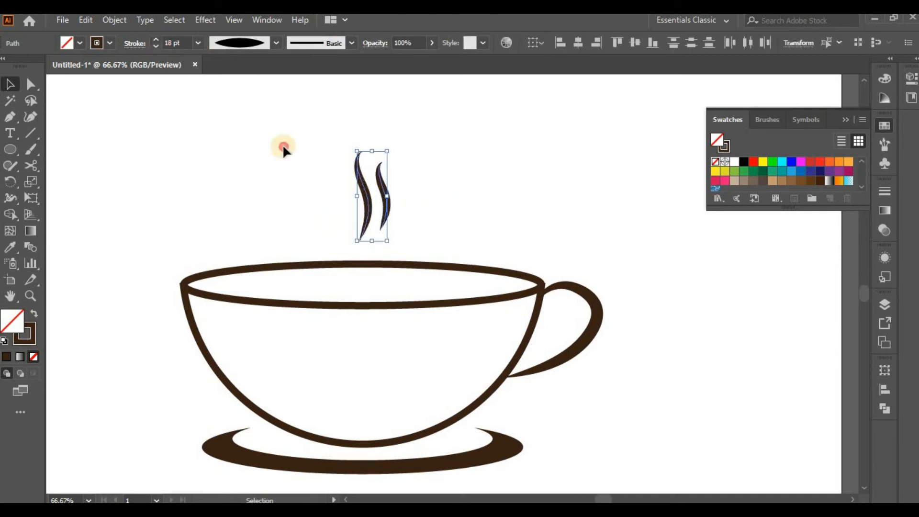
left_click(283, 147)
key("ctrl+z")
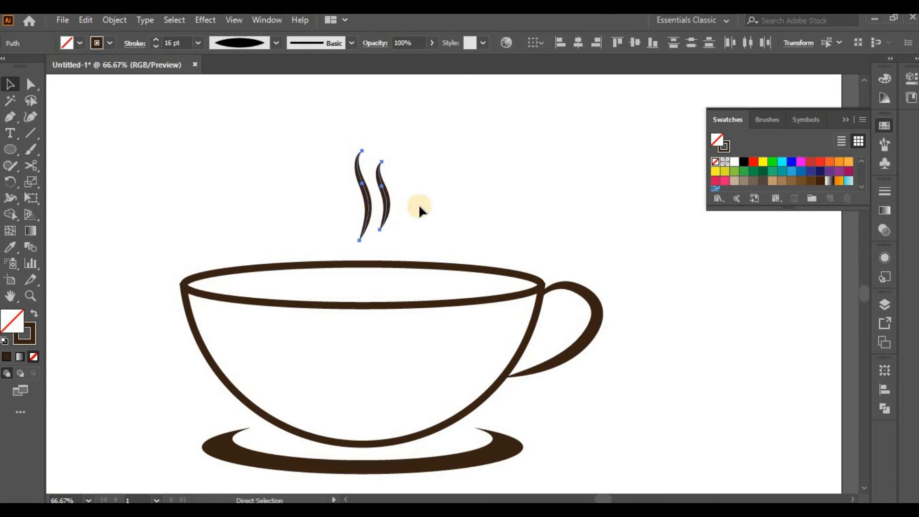
Replace the shorter right steam line with a copy of the taller left one placed beside it.
left_click(402, 195)
key("Delete")
mouse_move(385, 212)
left_mouse_down()
mouse_move(376, 211)
mouse_move(388, 215)
left_mouse_up()
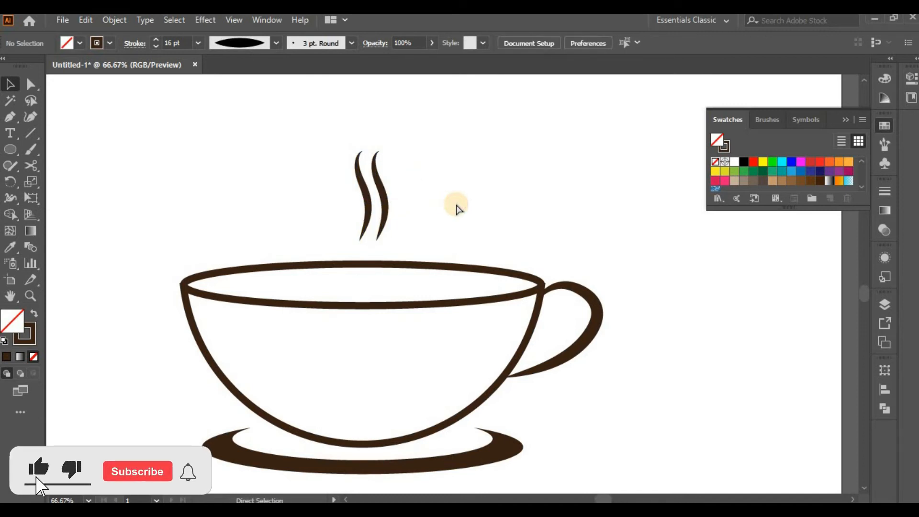
Stretch both steam lines vertically about their centre to about 253 px tall, keeping their width.
key("ctrl+minus")
key("ctrl+minus")
key("ctrl+minus")
key("ctrl+plus")
key("ctrl+plus")
left_click_drag(453, 189, 335, 228)
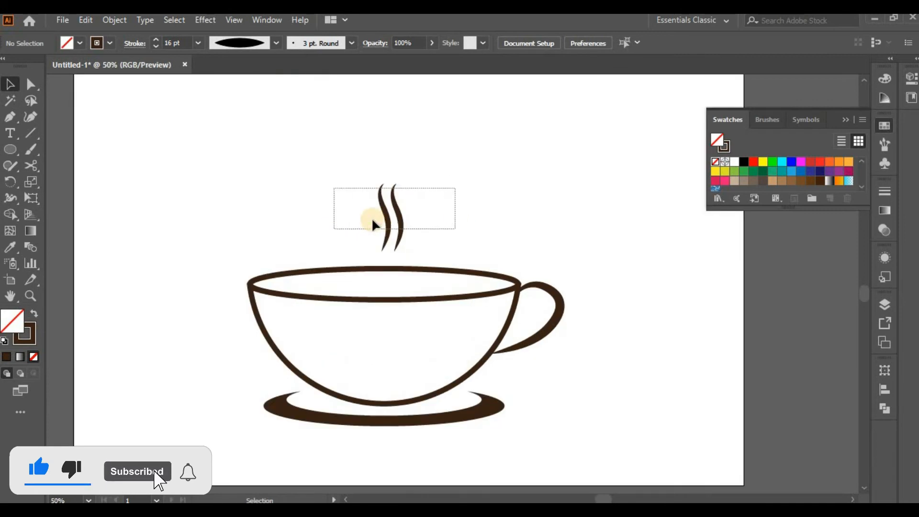
mouse_move(404, 253)
left_mouse_down()
mouse_move(410, 268)
mouse_move(413, 260)
left_mouse_up()
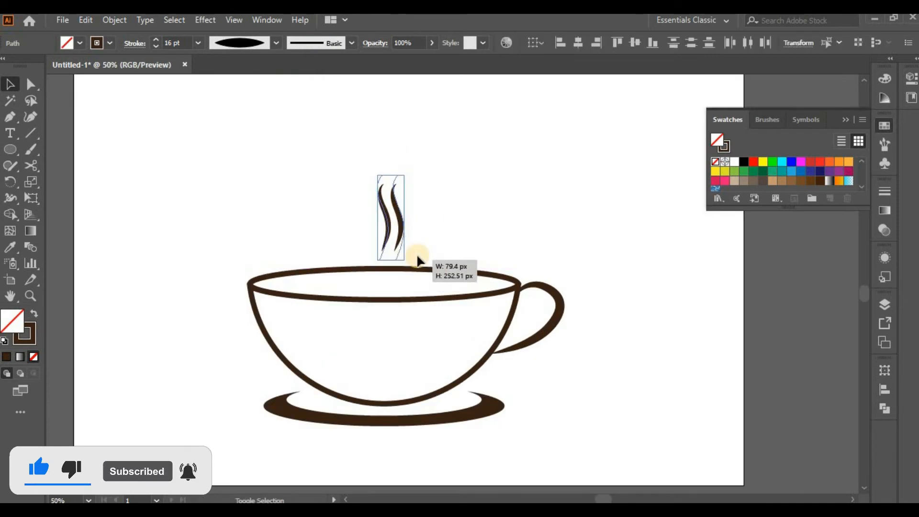
Align the two steam lines and the cup's rim ellipse by their horizontal centres.
left_click(408, 232)
left_click_drag(434, 227, 381, 229)
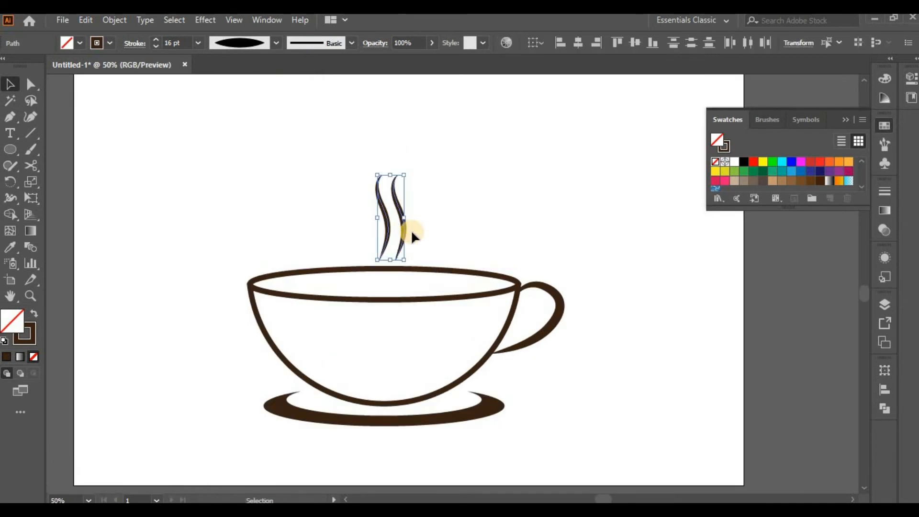
left_click(425, 298, "shift")
left_click(426, 298)
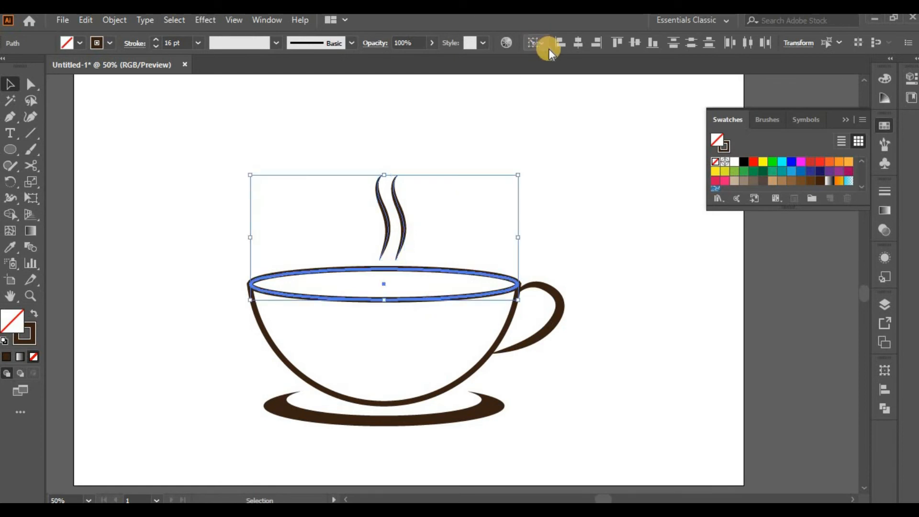
left_click(578, 43)
left_click(452, 224)
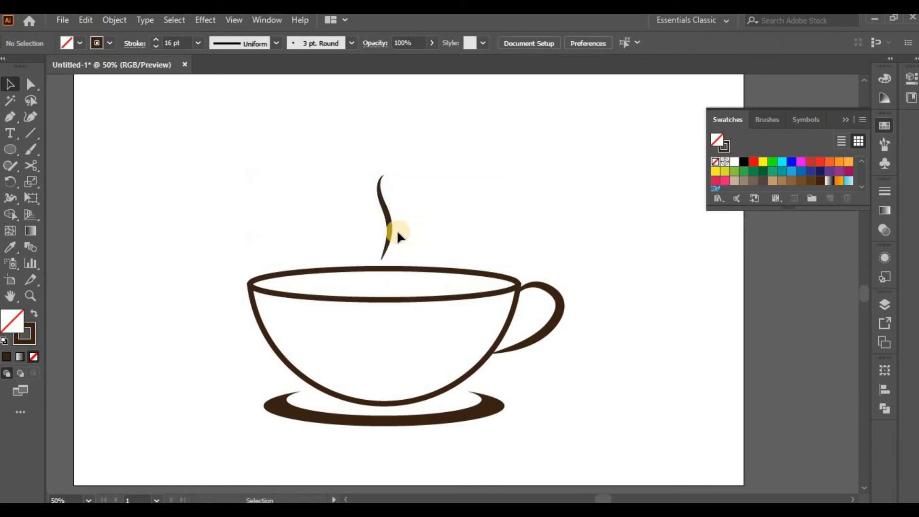
Place a second steam line close to the right of the centred one and delete the surplus line.
left_click_drag(400, 233, 421, 229)
left_click_drag(357, 223, 334, 230)
left_click(424, 223)
key("Delete")
Group the two steam lines and shift the left one outward within the group to widen the gap between them.
left_click_drag(443, 212, 344, 237)
right_click(386, 220)
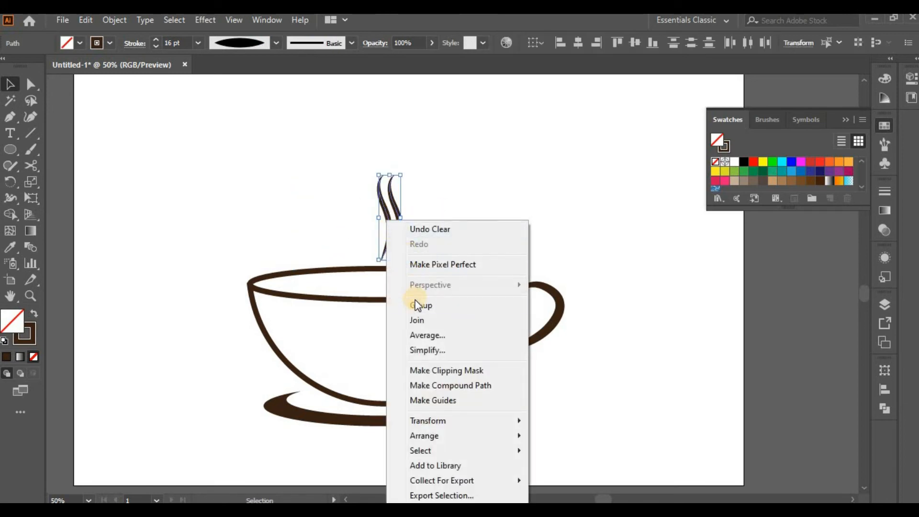
left_click(415, 304)
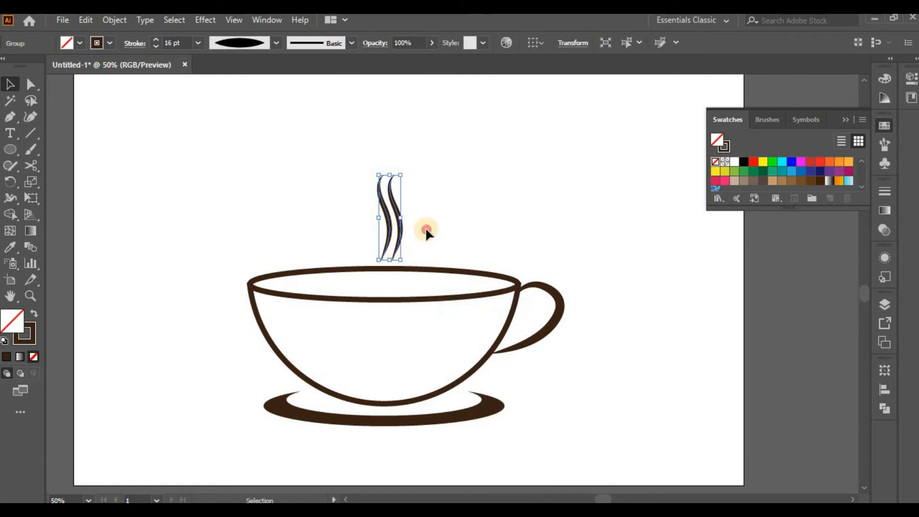
double_click(386, 232)
left_click_drag(386, 234, 479, 207)
double_click(544, 216)
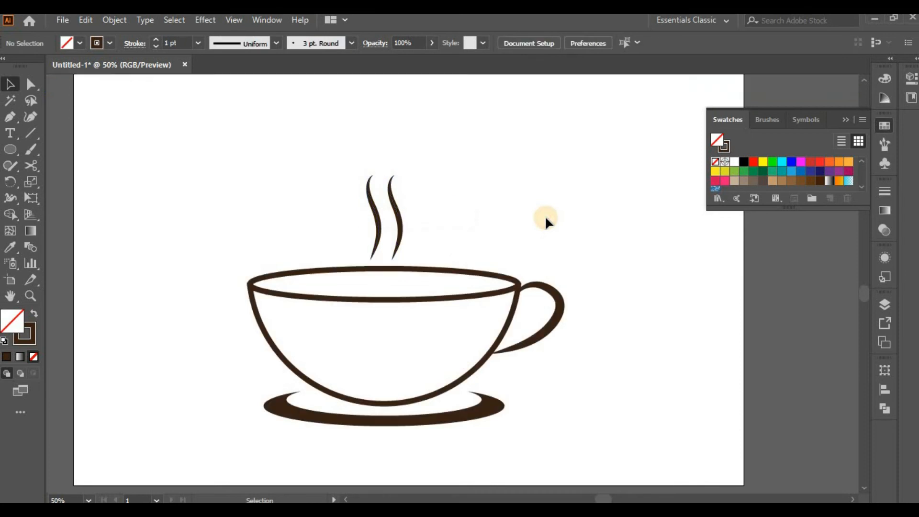
Duplicate the bowl curve above the cup and join its open ends into a closed half-round shape.
key("ctrl+plus")
left_click(243, 356)
left_click_drag(246, 360, 248, 238)
right_click(286, 204)
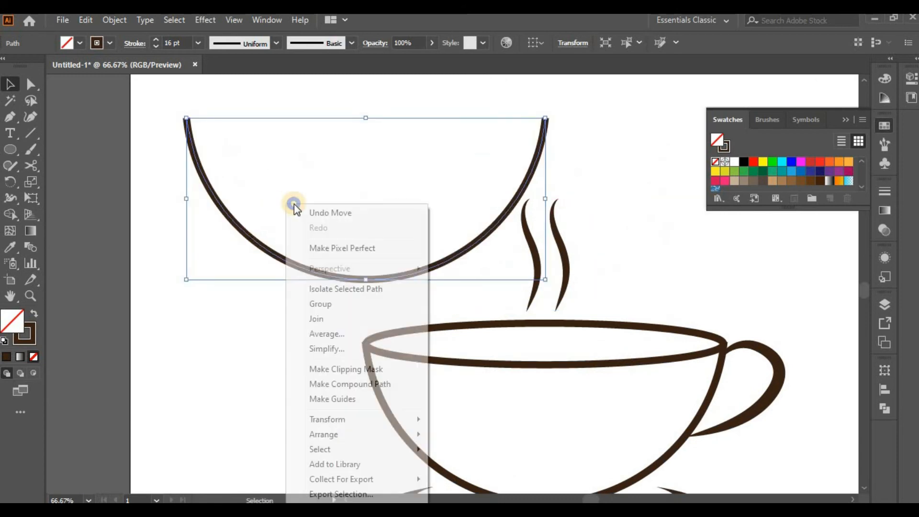
left_click(349, 318)
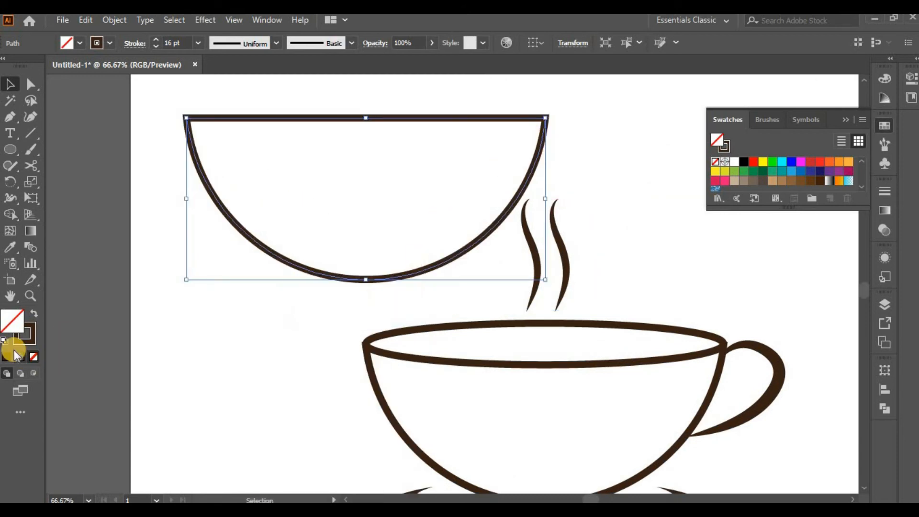
Swap the half-round shape's brown stroke to its fill, scale the shape down and place it inside the bowl.
left_click(34, 313)
left_click_drag(545, 117, 491, 156)
left_click_drag(404, 203, 444, 369)
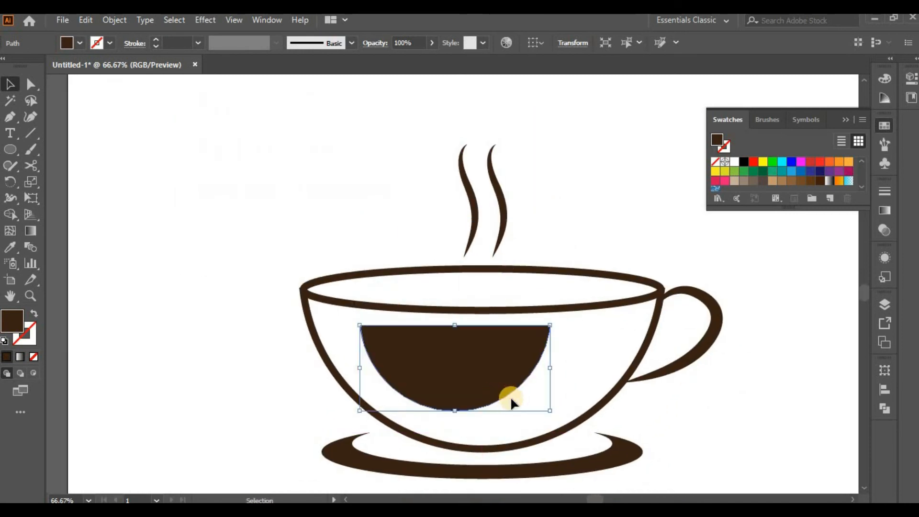
left_click_drag(551, 412, 558, 425)
left_click_drag(512, 388, 542, 403)
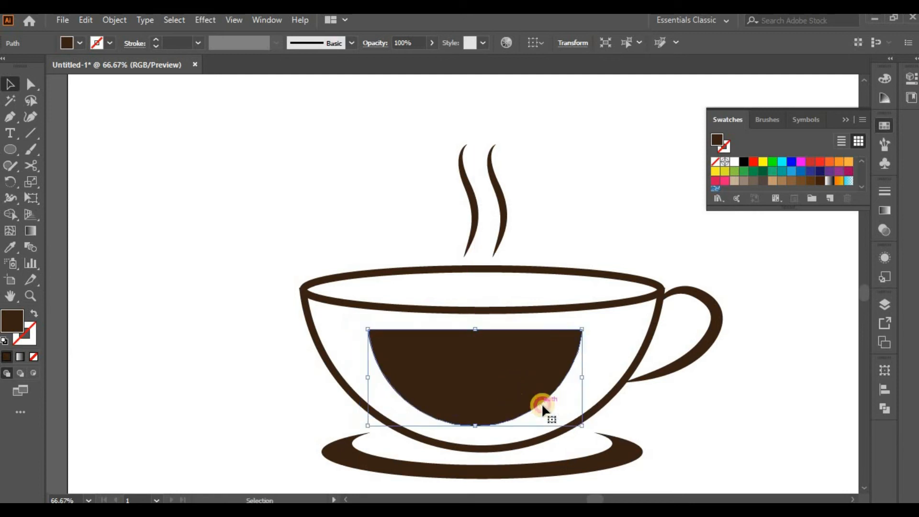
Centre the filled half-round shape horizontally on the bowl and enlarge it from its centre to fill more of the cup.
left_click(528, 439, "shift")
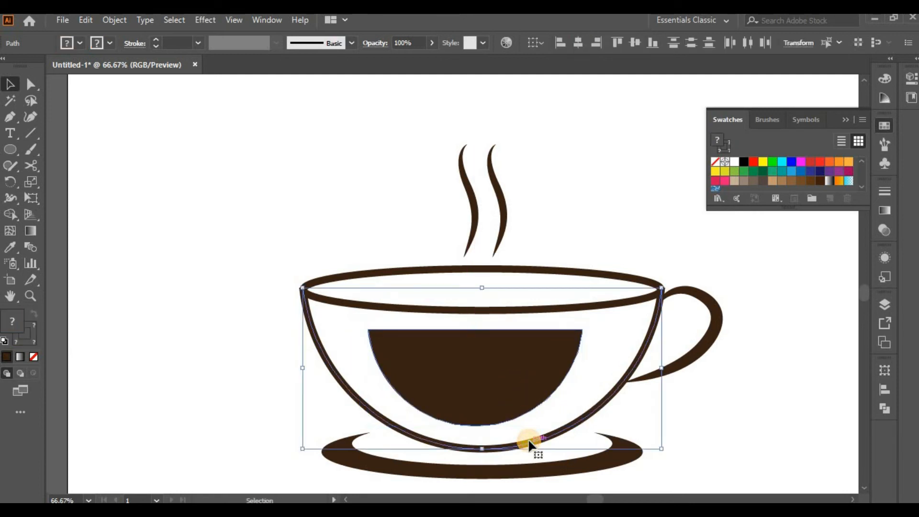
left_click(575, 42)
left_click(611, 169)
left_click(570, 380)
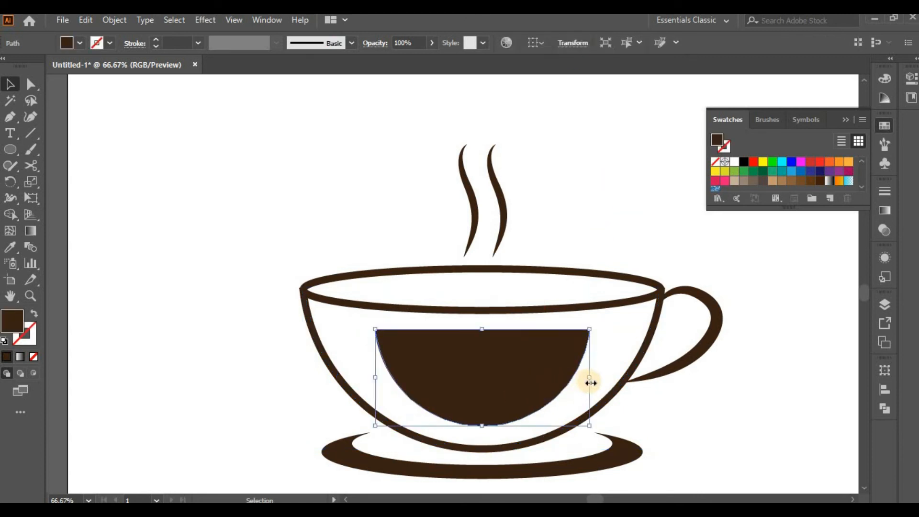
left_click_drag(592, 426, 611, 437)
left_click(704, 418)
Bend the coffee shape's straight upper edge slightly downward with the Curvature tool and widen the shape evenly toward the bowl's sides.
left_click(468, 362)
left_click(32, 85)
left_click(33, 129)
left_click(33, 117)
left_click_drag(485, 322, 485, 336)
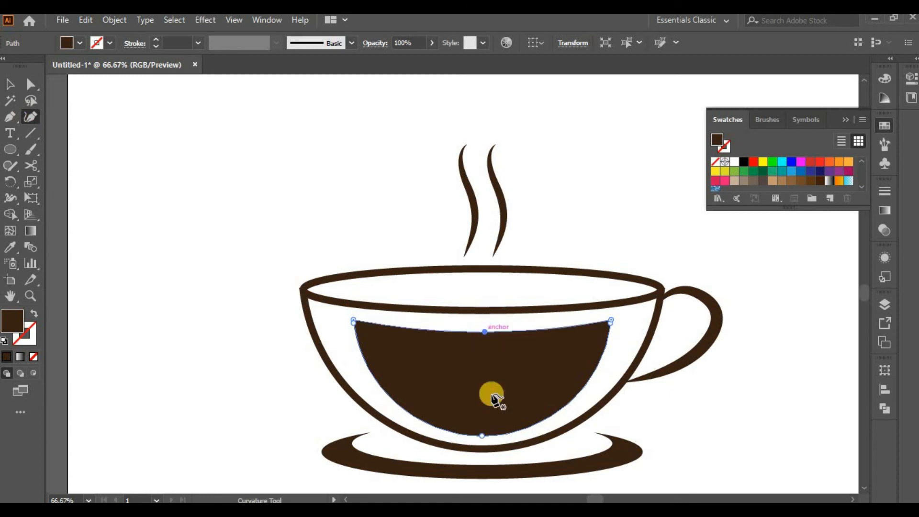
left_click(12, 83)
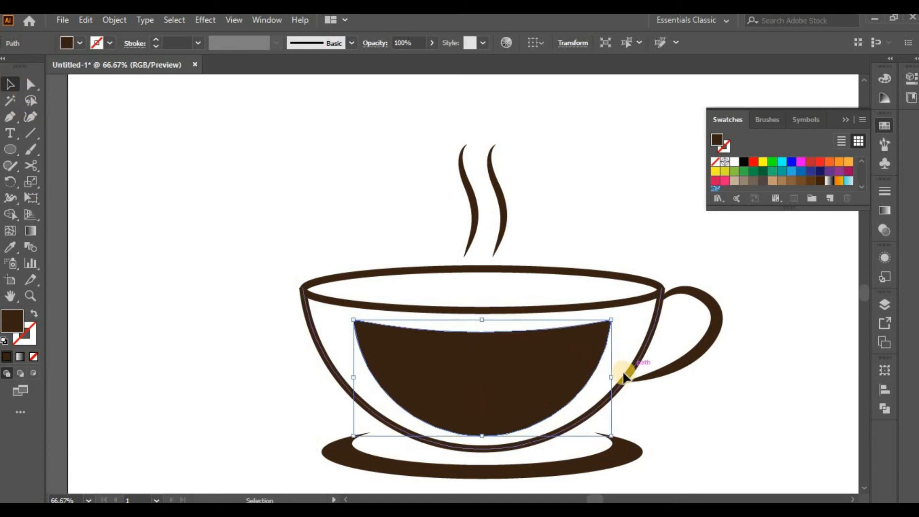
left_click_drag(611, 377, 628, 378)
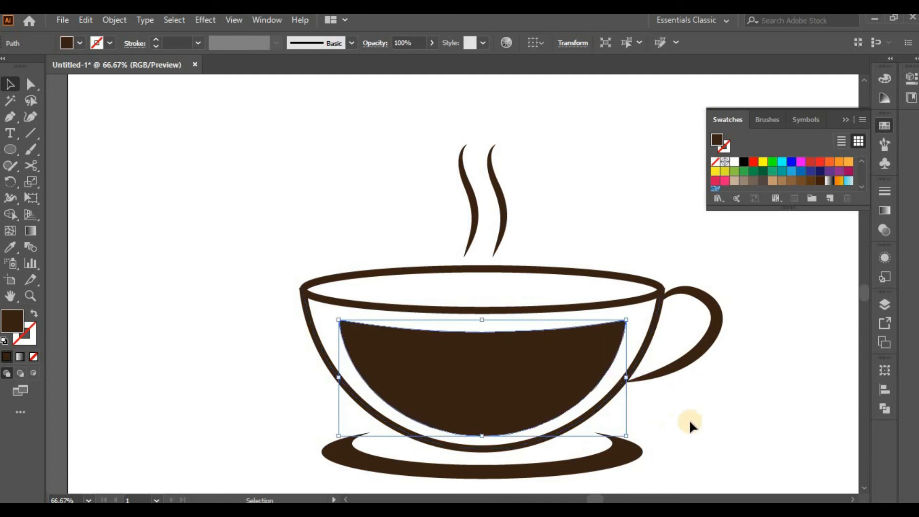
left_click(696, 423)
Draw a flat brown-filled ellipse inside the cup's rim as the coffee surface and make it slightly taller.
key("ctrl+=")
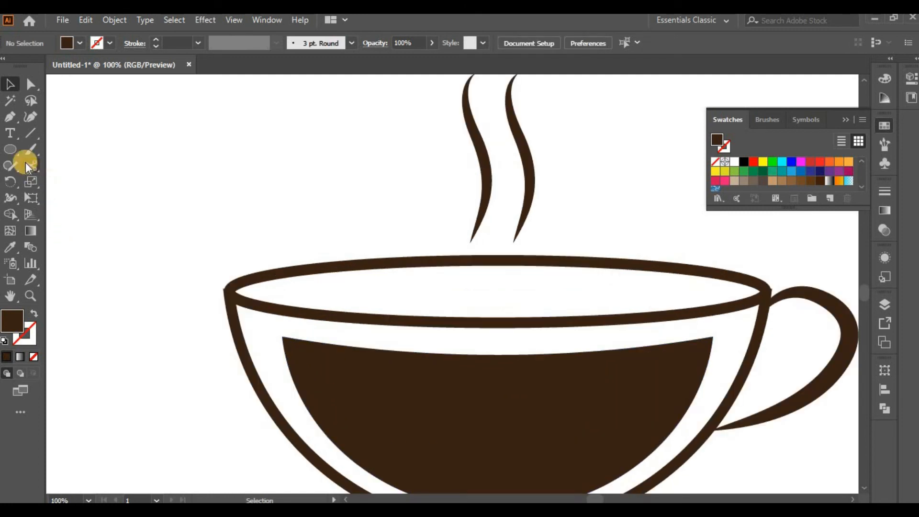
left_click(15, 148)
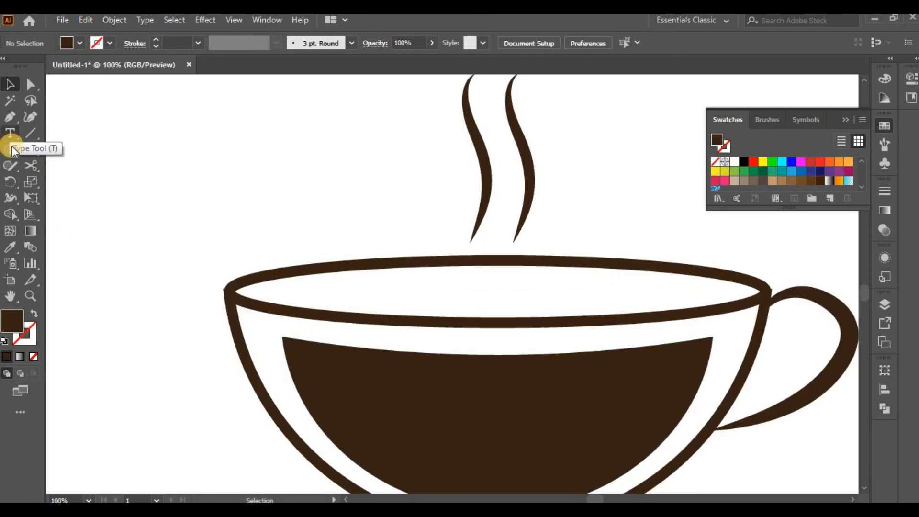
left_click_drag(313, 289, 673, 304)
key("v")
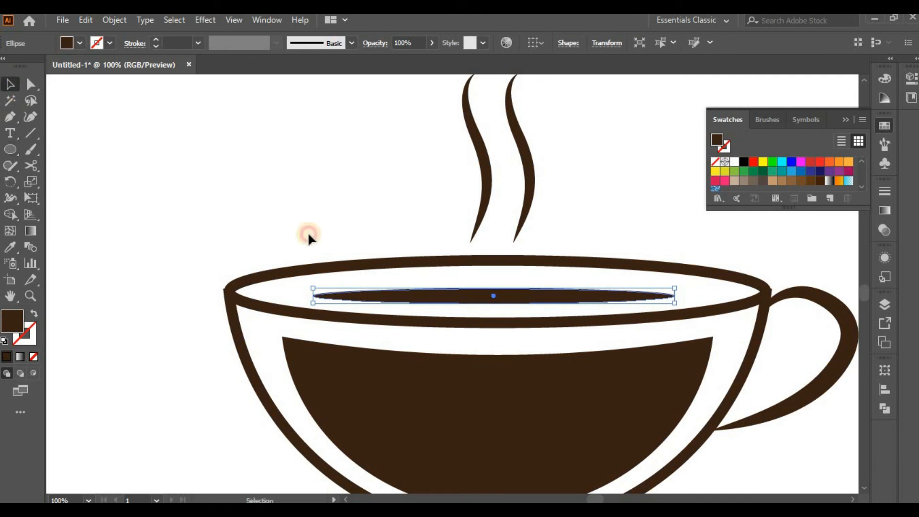
left_click(501, 308)
left_click(508, 301)
left_click_drag(314, 286, 314, 278)
left_click_drag(498, 305, 494, 306)
left_click(616, 194)
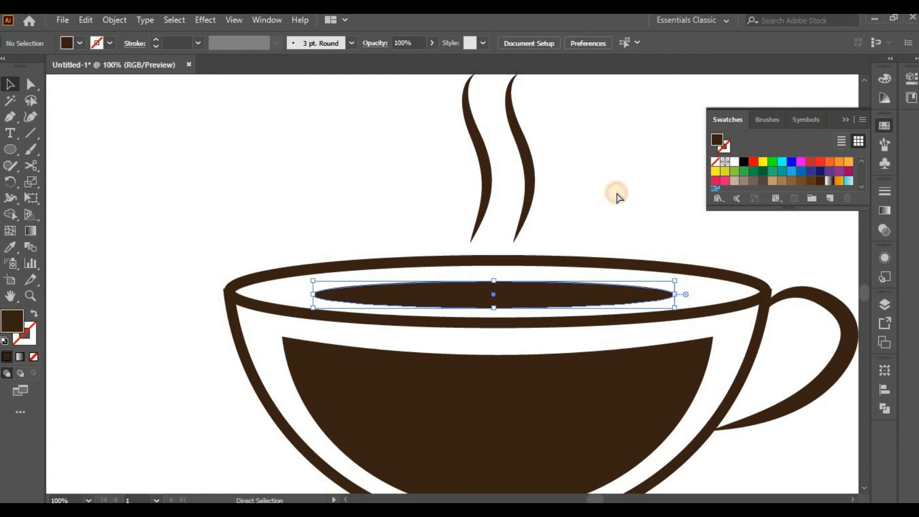
Scale the cup's handle down slightly about its centre so its ends stay within the bowl's outline.
key("ctrl+minus")
key("ctrl+minus")
key("ctrl+minus")
key("ctrl+plus")
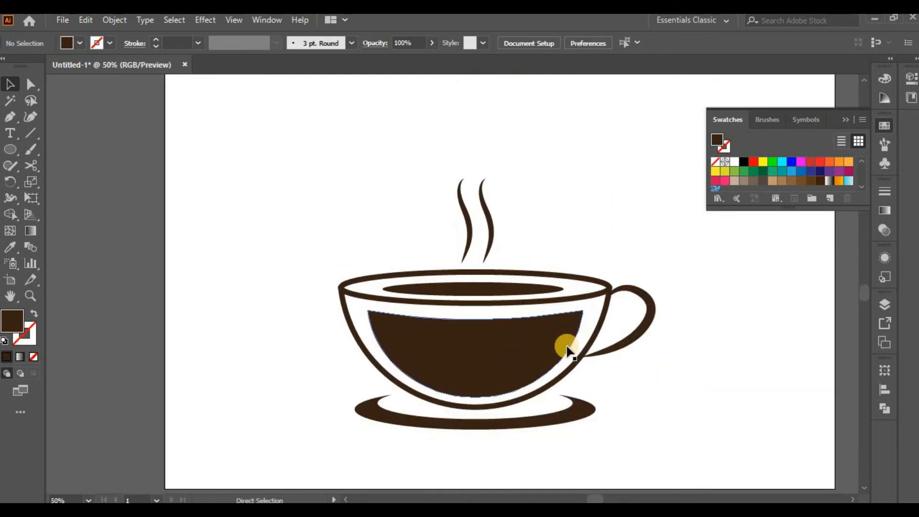
left_click(645, 345)
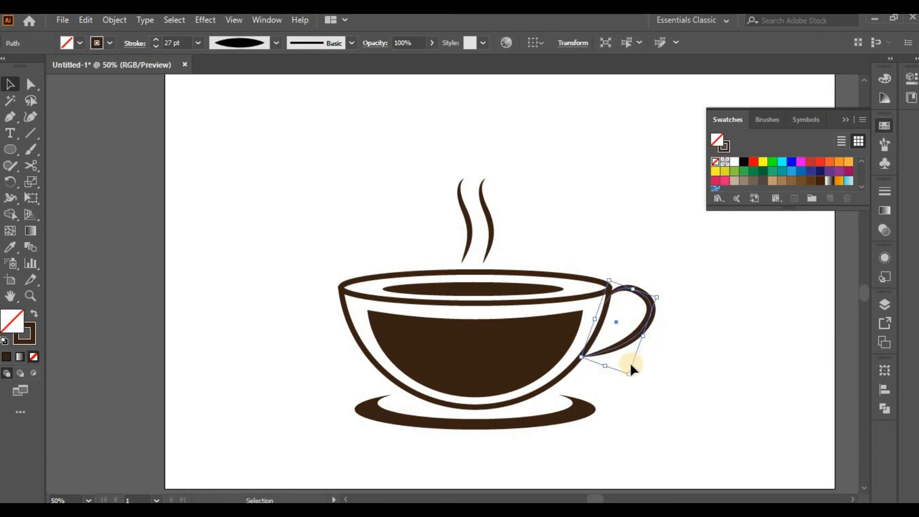
left_click_drag(627, 375, 616, 340)
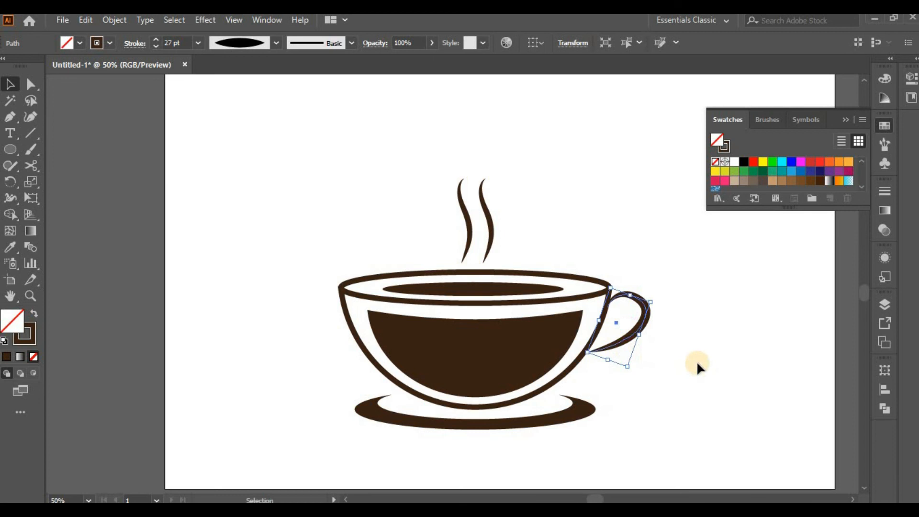
left_click(729, 366)
Rotate the handle slightly clockwise so both ends meet the bowl's edge cleanly.
key("ctrl+plus")
key("ctrl+plus")
left_click_drag(789, 405, 661, 382)
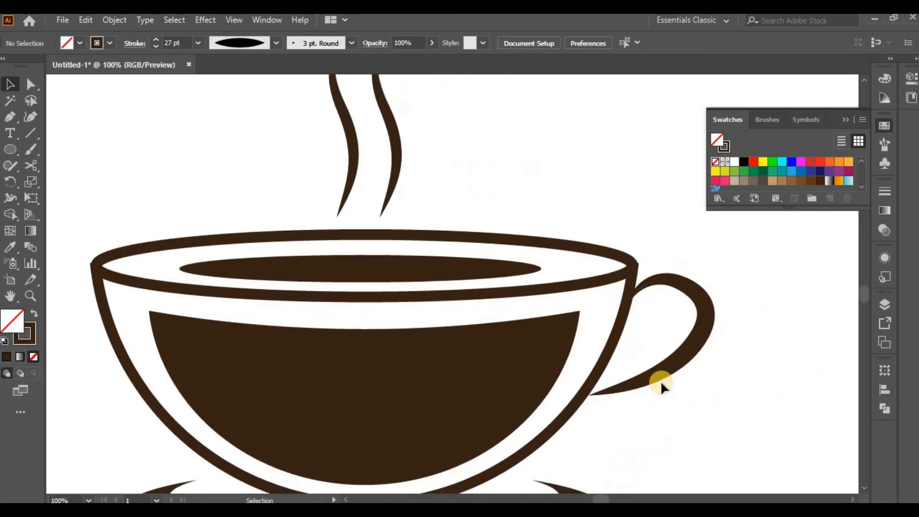
left_click(651, 381)
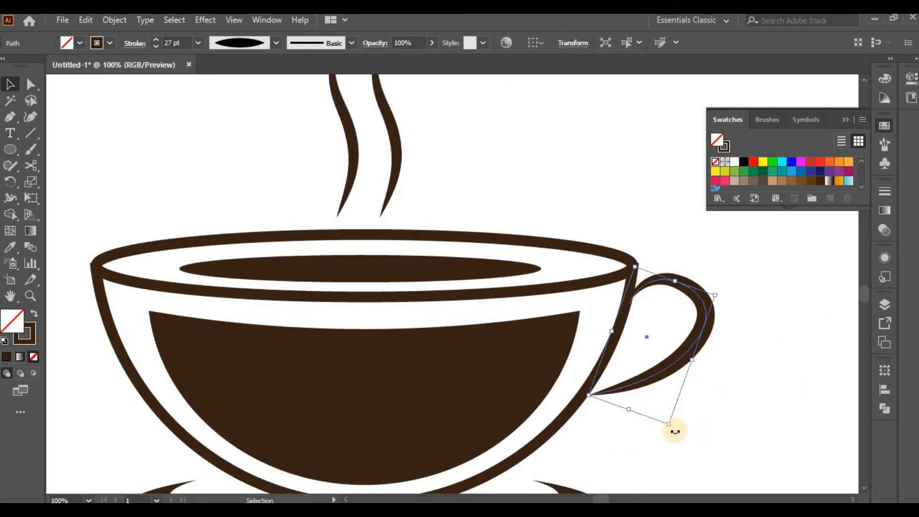
left_click_drag(669, 434, 669, 435)
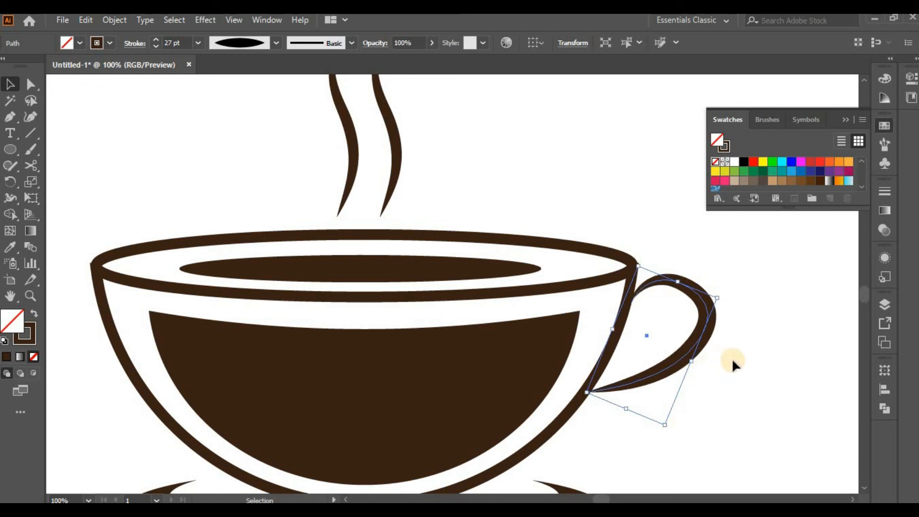
left_click(705, 353)
key("ctrl+minus")
key("ctrl+minus")
key("ctrl+minus")
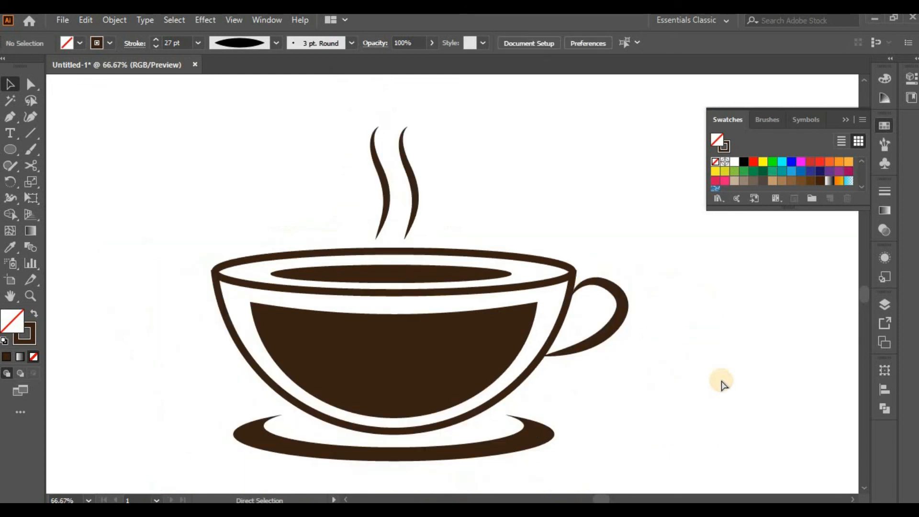
left_click_drag(530, 382, 570, 403)
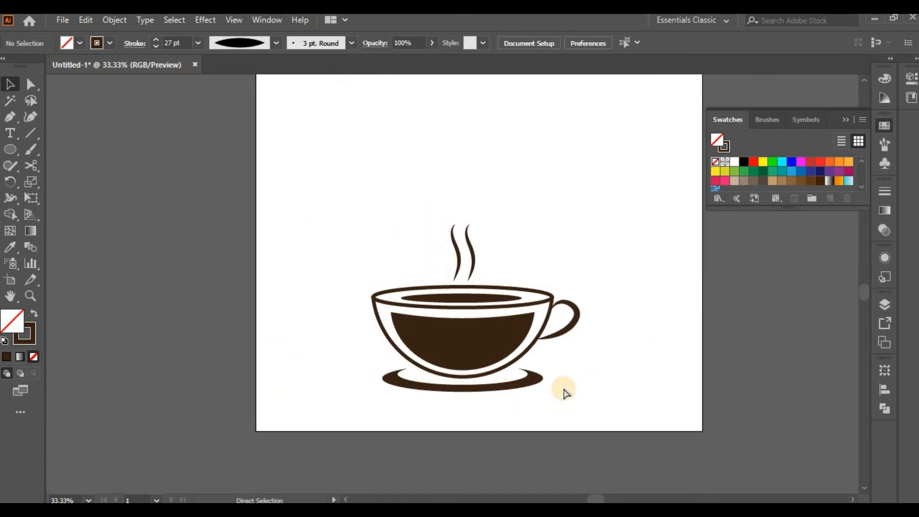
key("ctrl+plus")
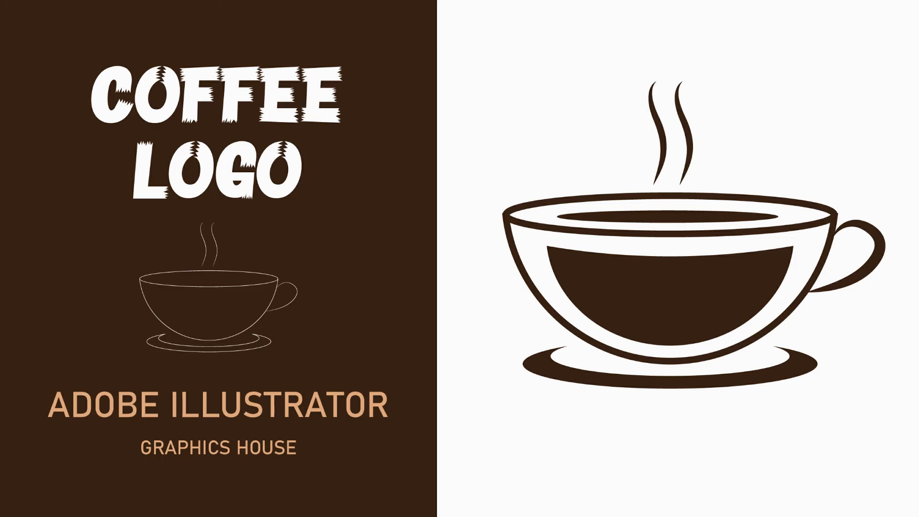